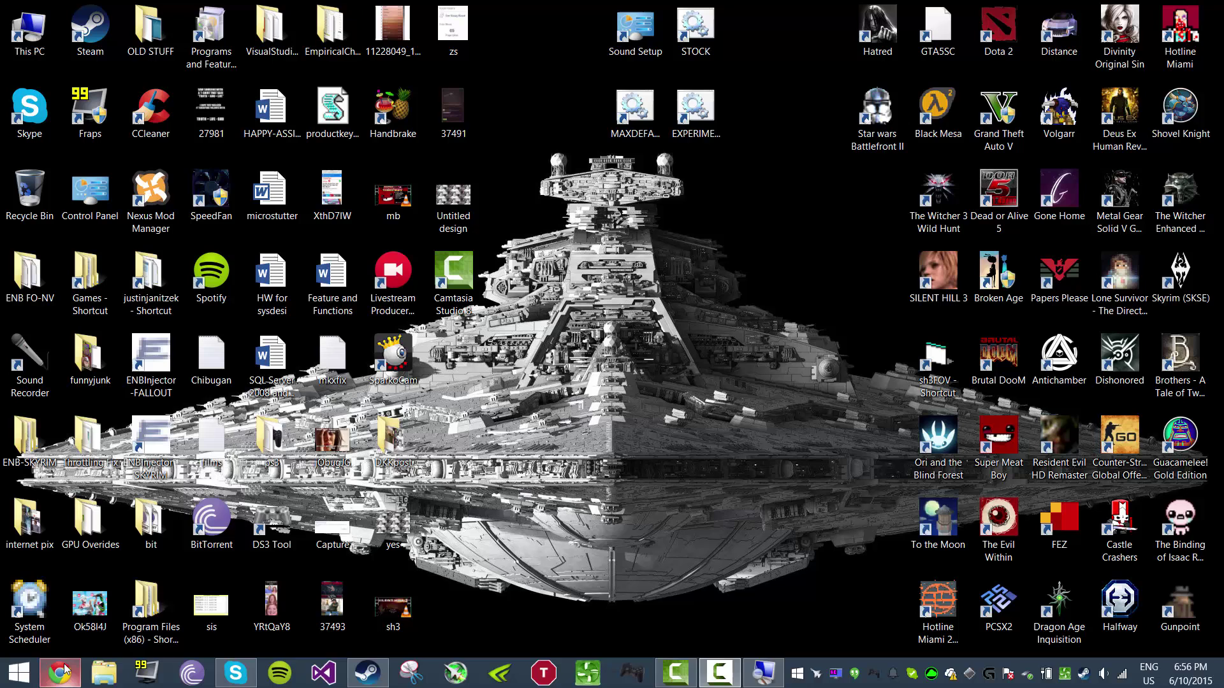
Switch to the Chrome window showing the Witcher 3 Hunter's Config mod page and magnify the screen to 300%.
mouse_move(66, 669)
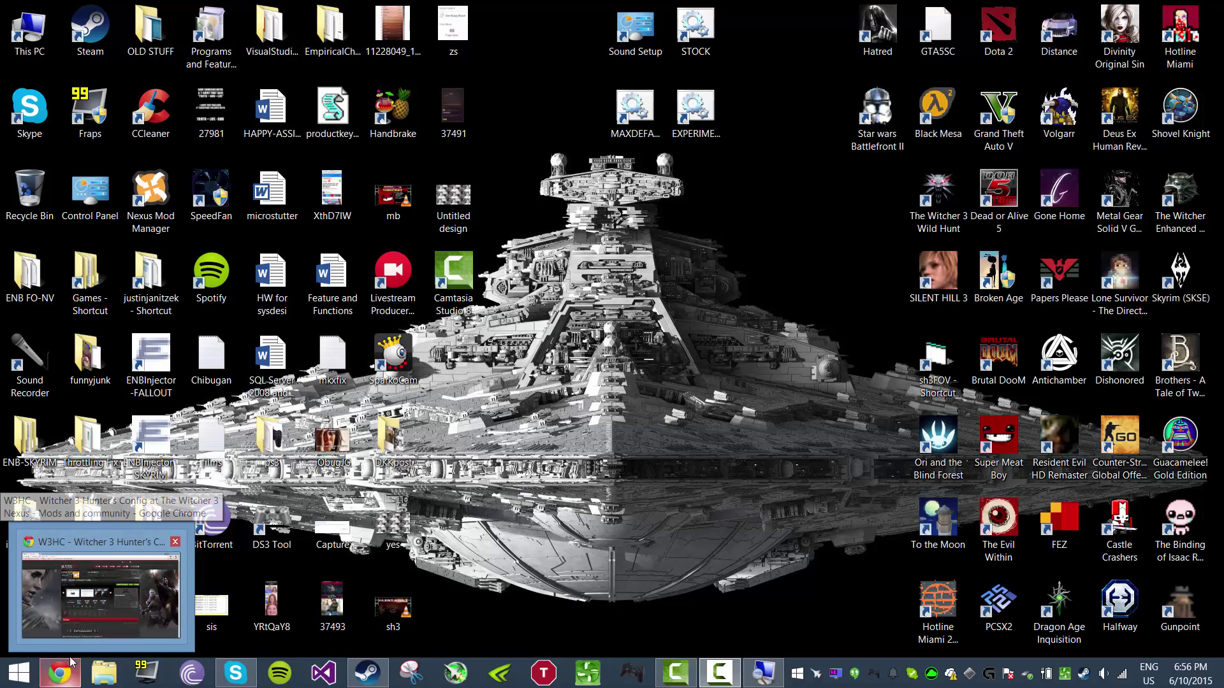
left_click(78, 669)
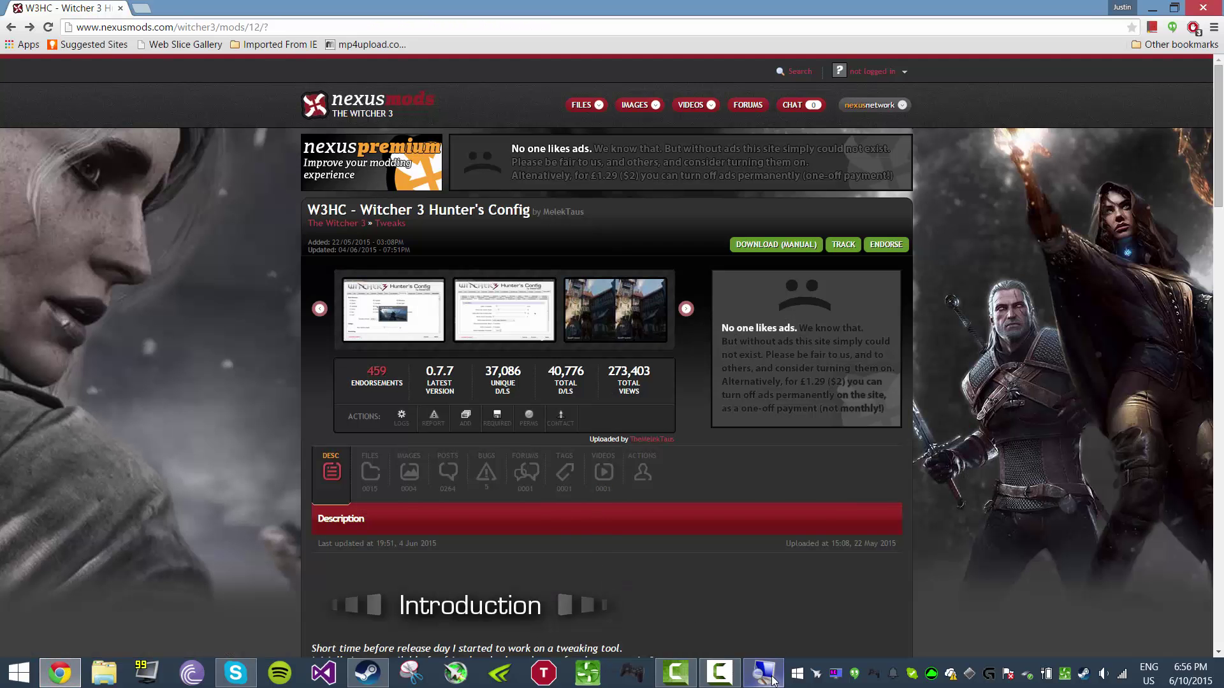
left_click(763, 672)
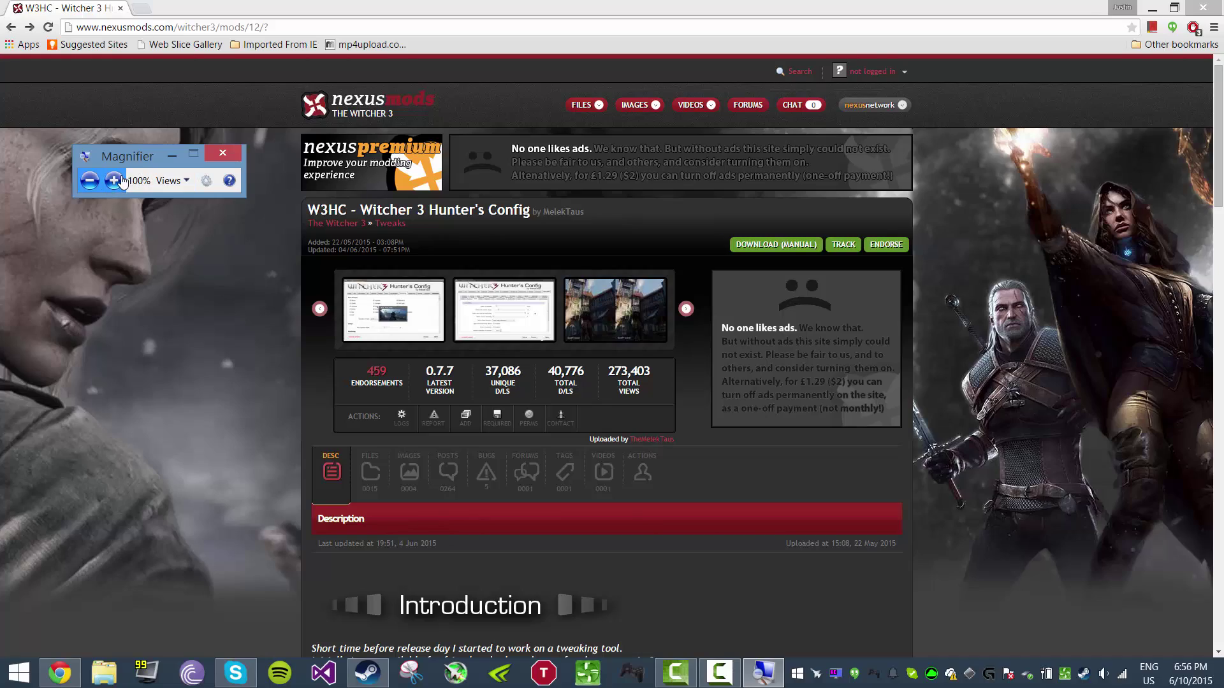
left_click(113, 180)
left_click(118, 183)
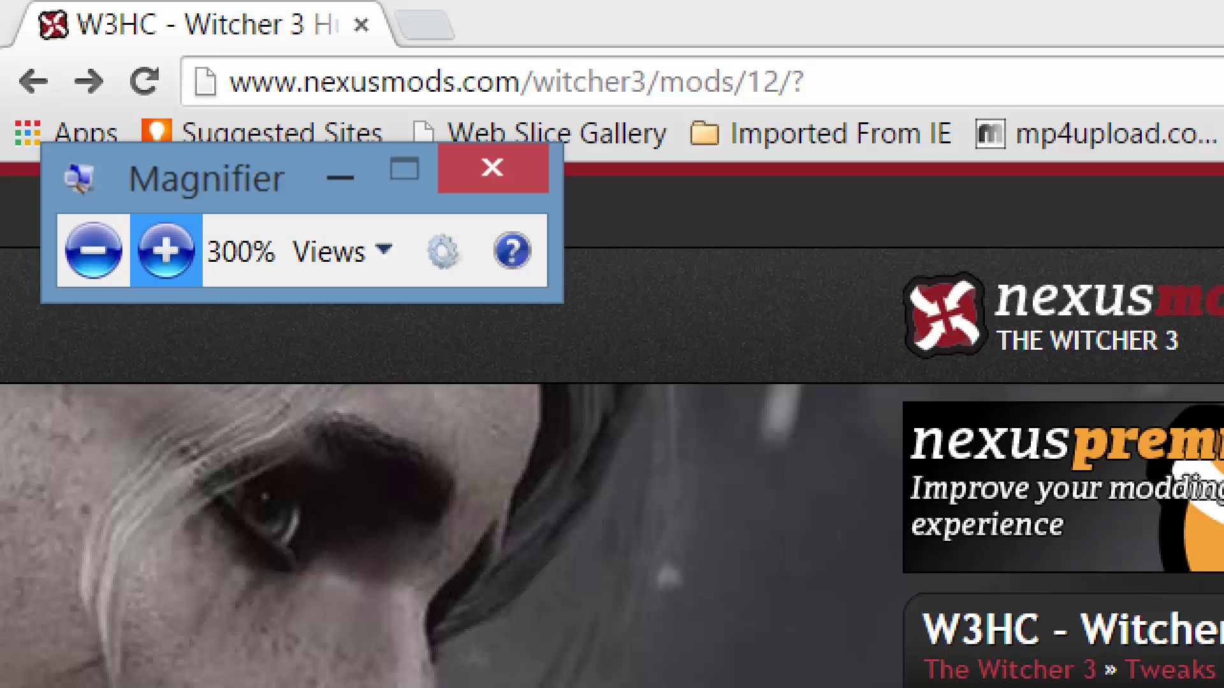
Highlight the mod page's full web address, and return the screen magnification to 100%.
left_click(78, 26)
key("shift+Right")
key("shift+Right")
key("shift+Right")
key("shift+Right")
key("shift+Right")
key("shift+Right")
key("shift+Right")
key("shift+Right")
key("shift+Right")
key("shift+Right")
key("shift+Right")
key("shift+Right")
key("shift+Right")
key("shift+Right")
key("shift+Right")
key("shift+Right")
key("shift+Right")
key("shift+Right")
key("shift+Right")
key("shift+Right")
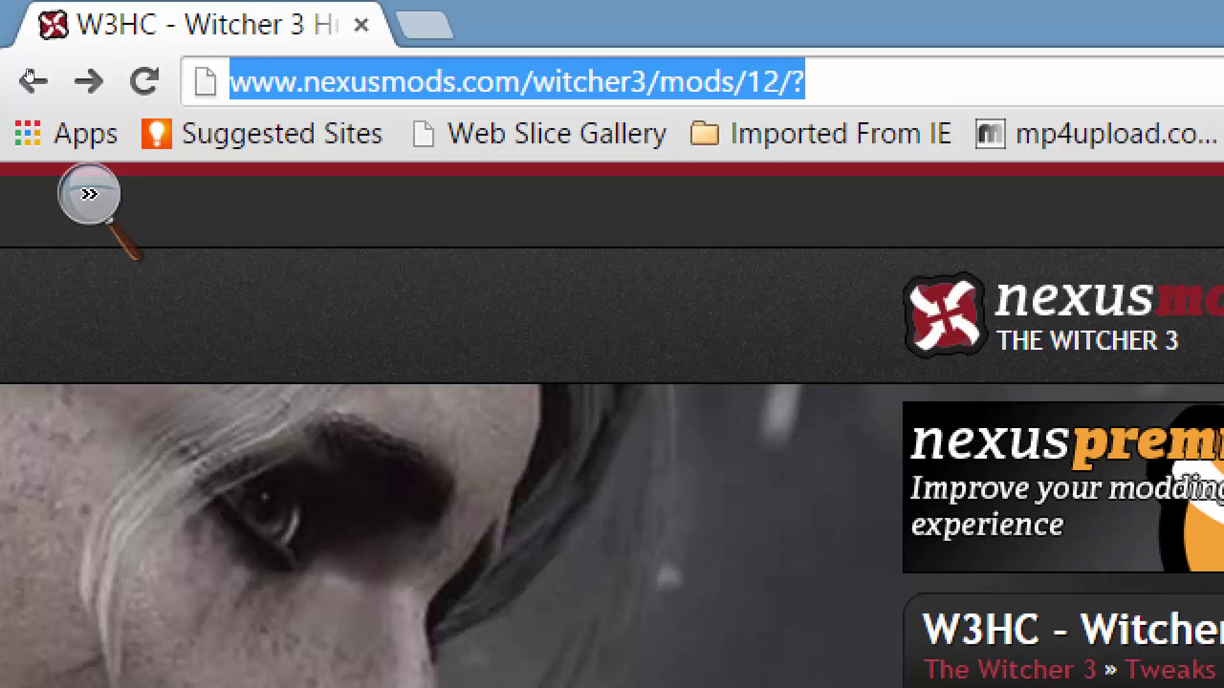
key("super+plus")
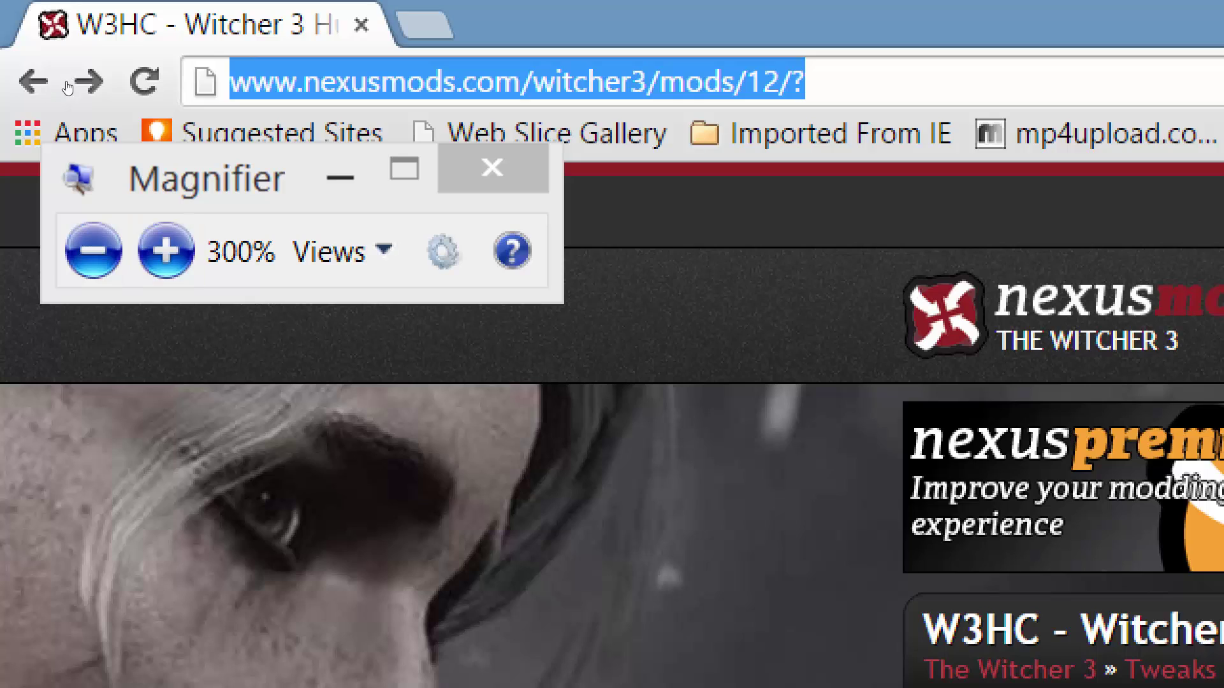
key("super+minus")
key("super+minus")
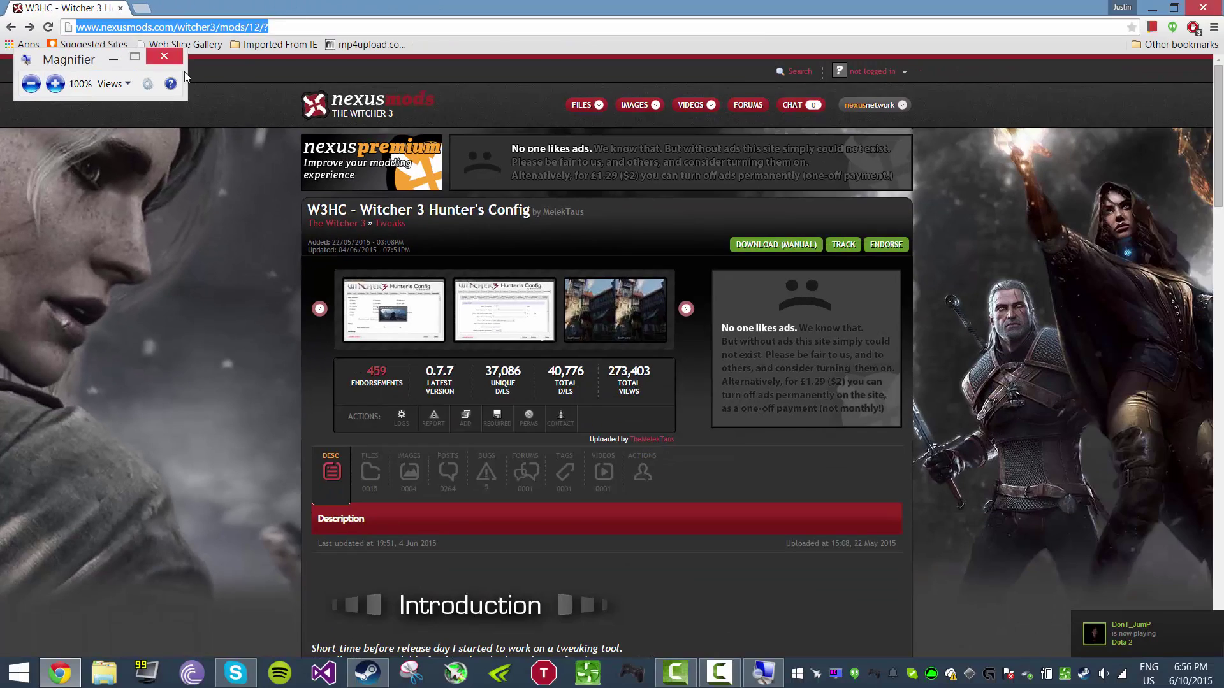
Open the mod's file list and highlight the file size of the W3HC 0.7.7 "Standalone" version under Main Files.
scroll(457, 280, "down", 1)
scroll(459, 283, "up", 1)
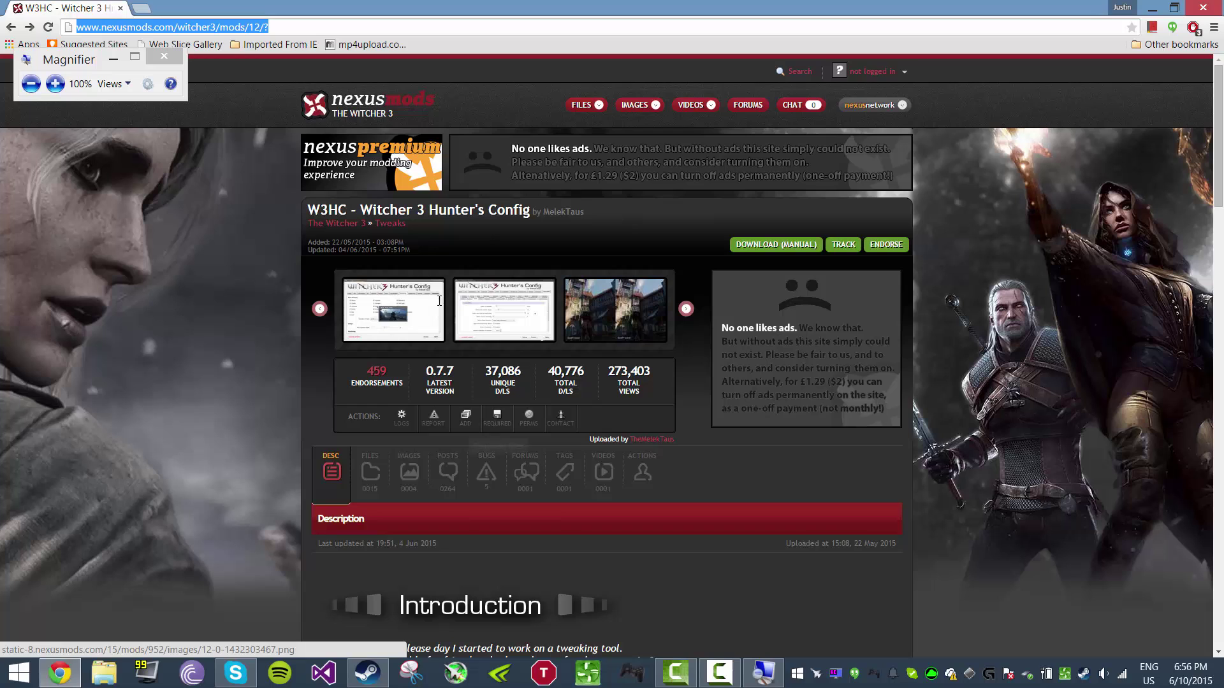
scroll(471, 319, "down", 4)
scroll(492, 371, "up", 3)
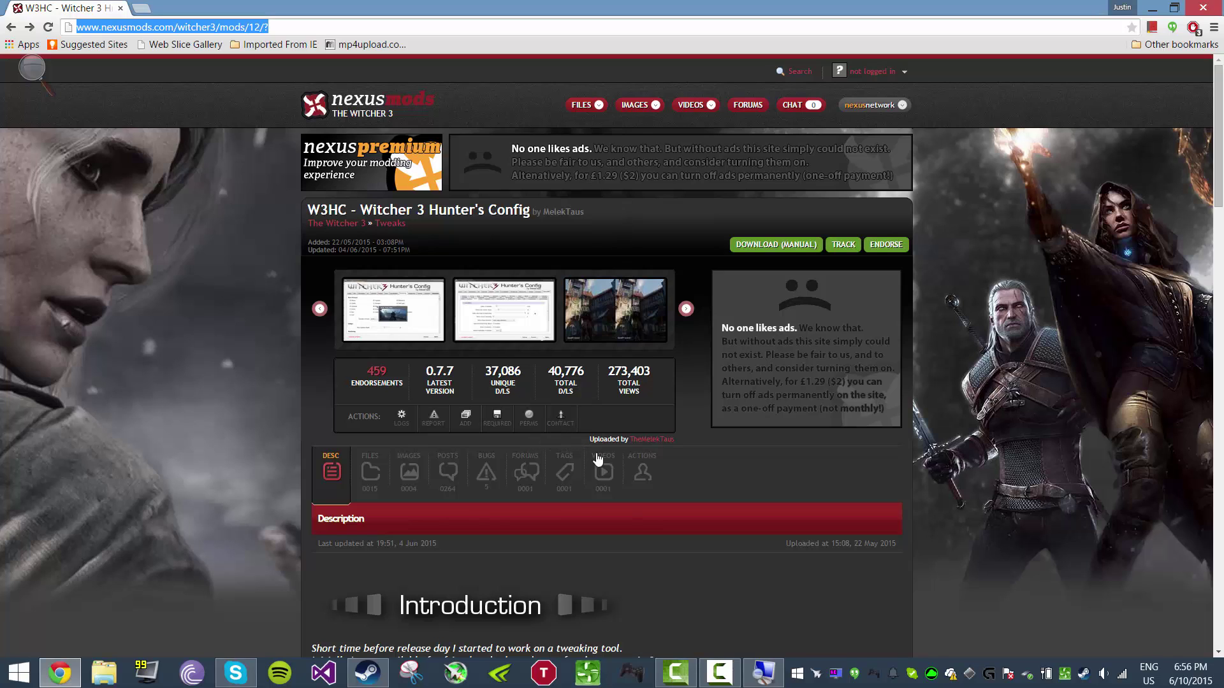
scroll(575, 506, "down", 2)
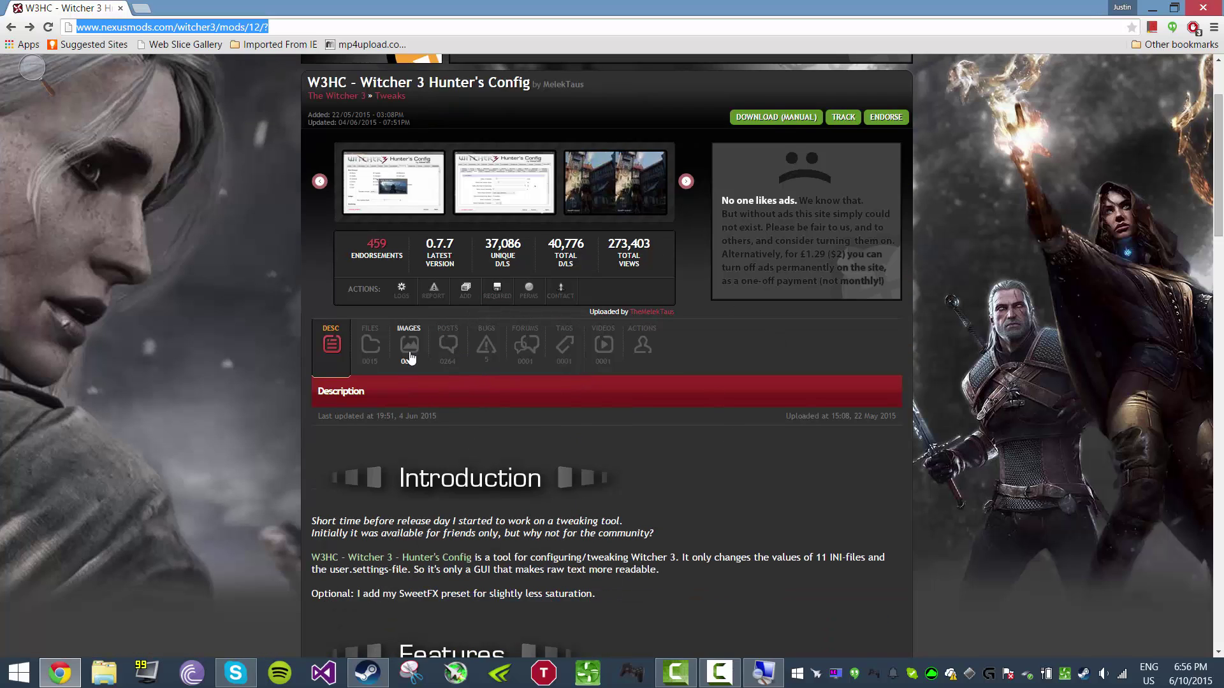
scroll(370, 348, "up", 1)
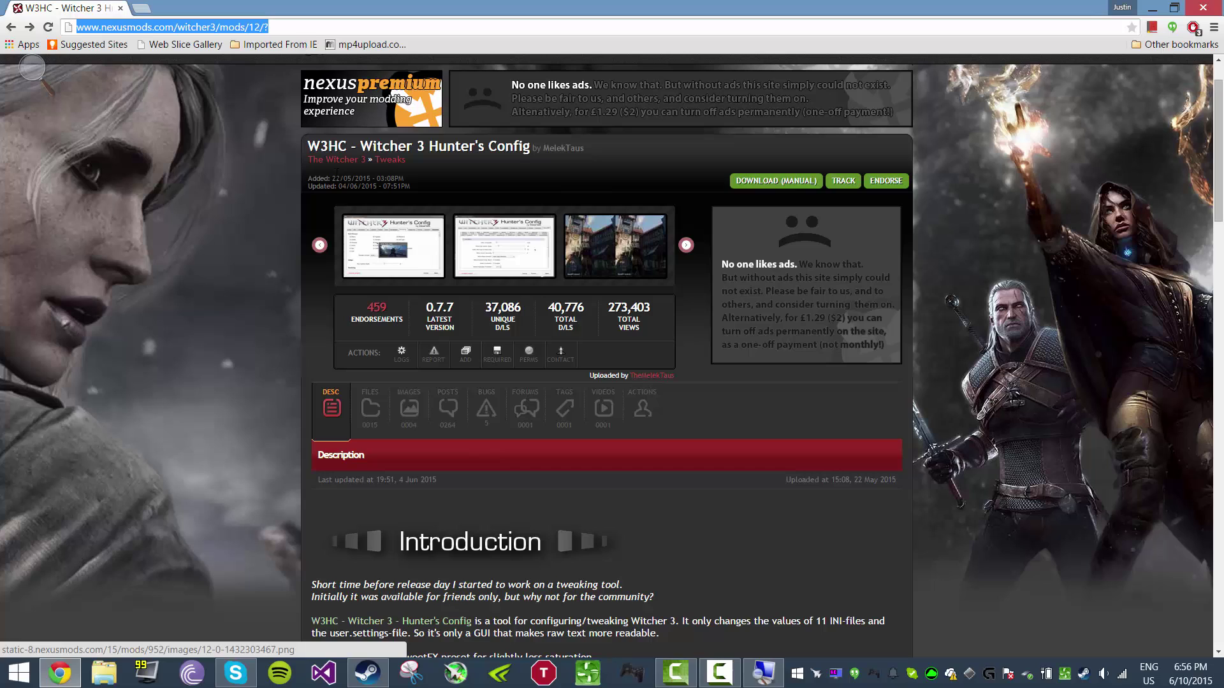
left_click(372, 408)
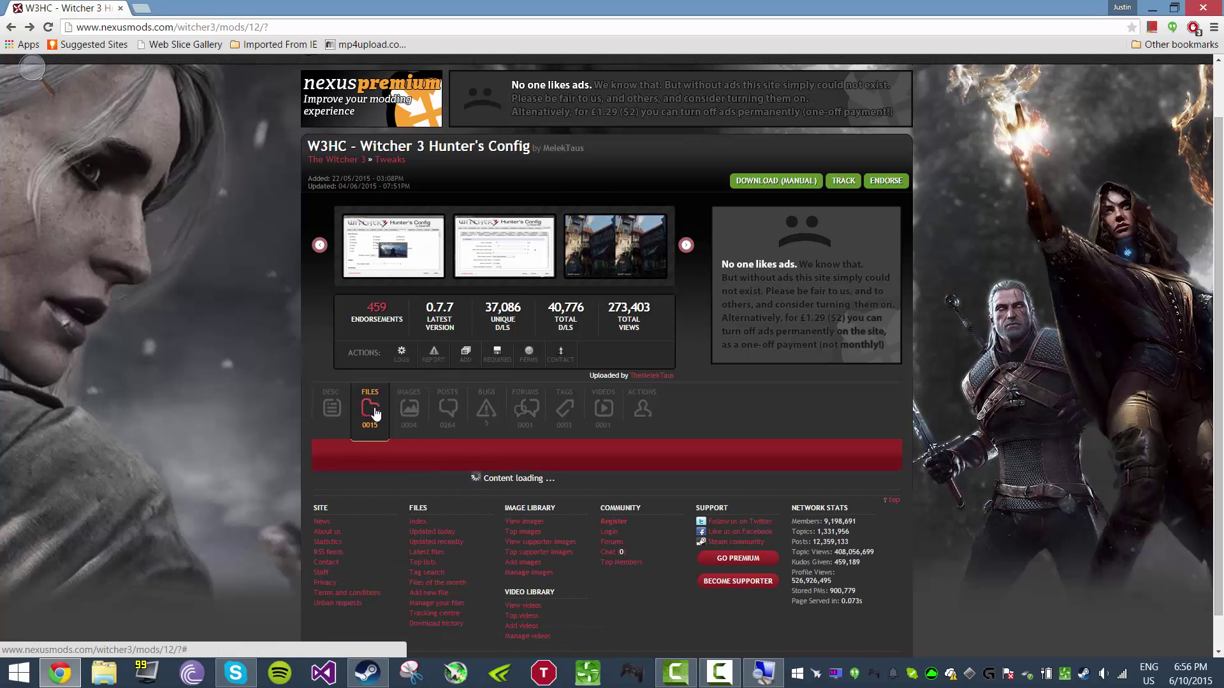
scroll(460, 455, "down", 3)
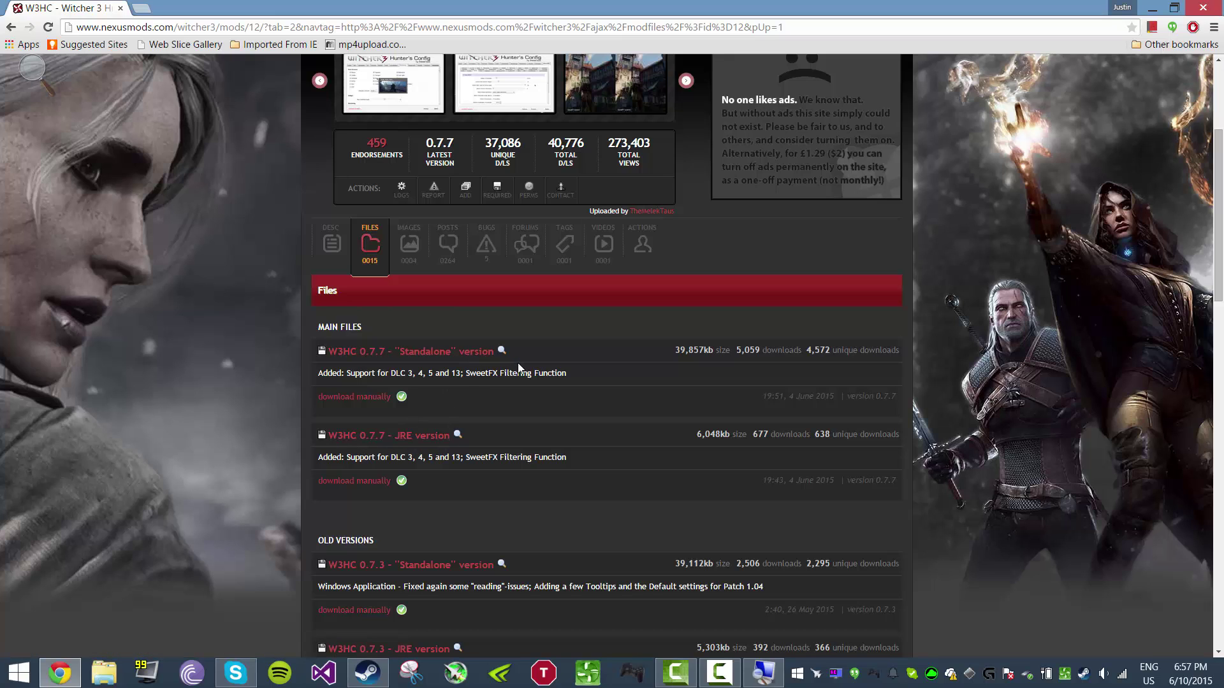
left_click_drag(671, 351, 741, 348)
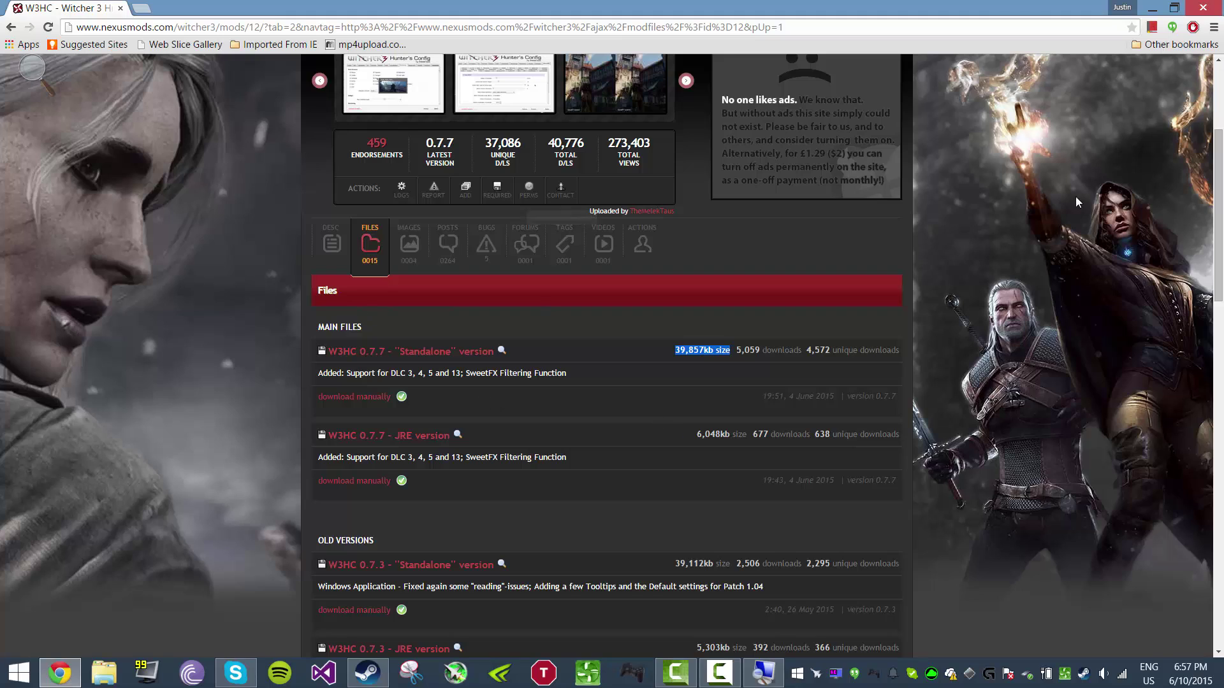
Switch to File Explorer and open the W3HC 0.7.6 "Standalone" version archive in the Downloads folder.
key("super+d")
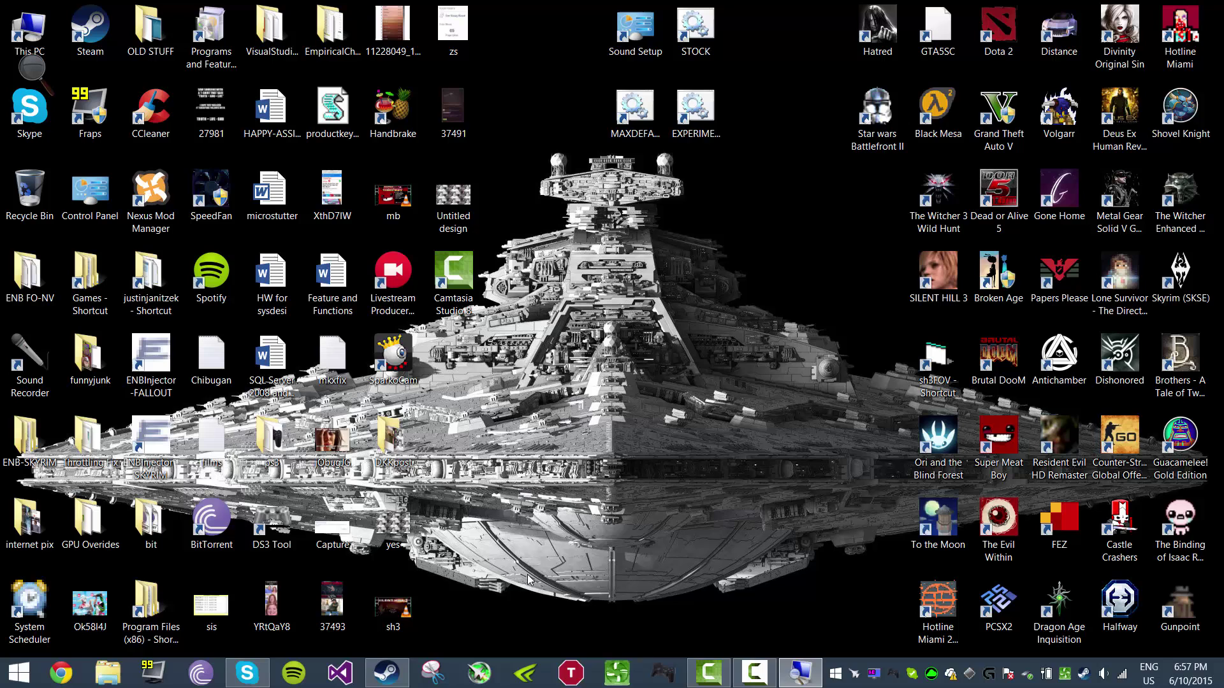
left_click(111, 675)
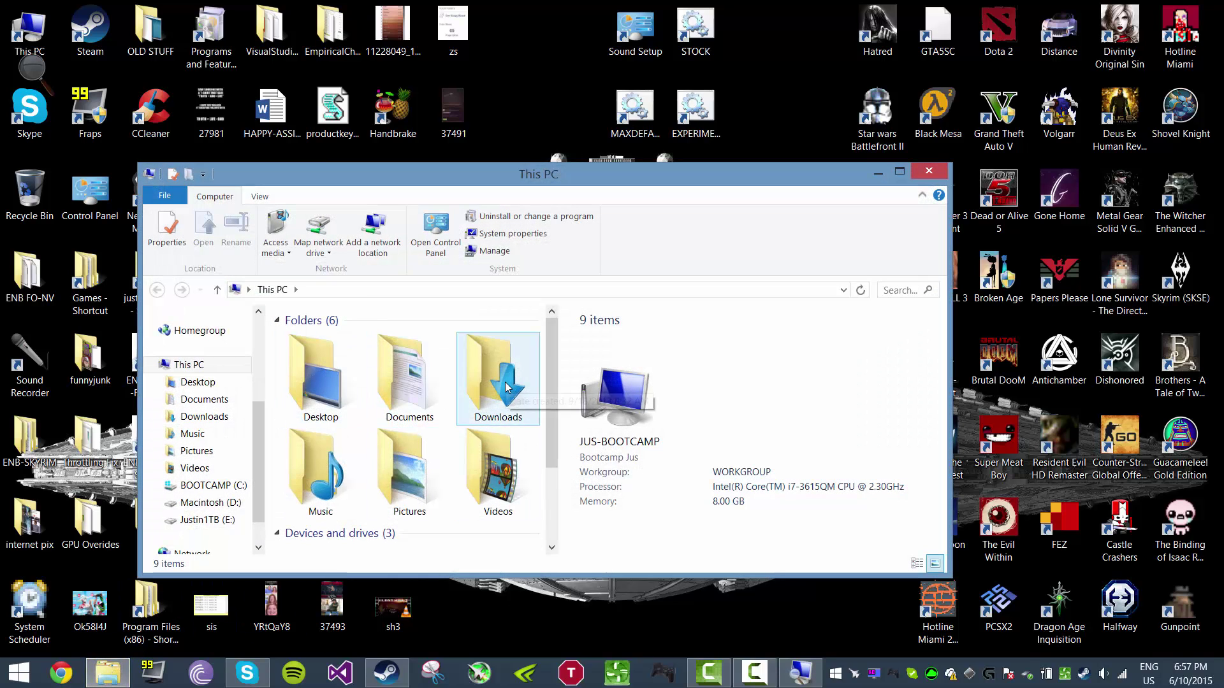
left_click(506, 387)
double_click(506, 387)
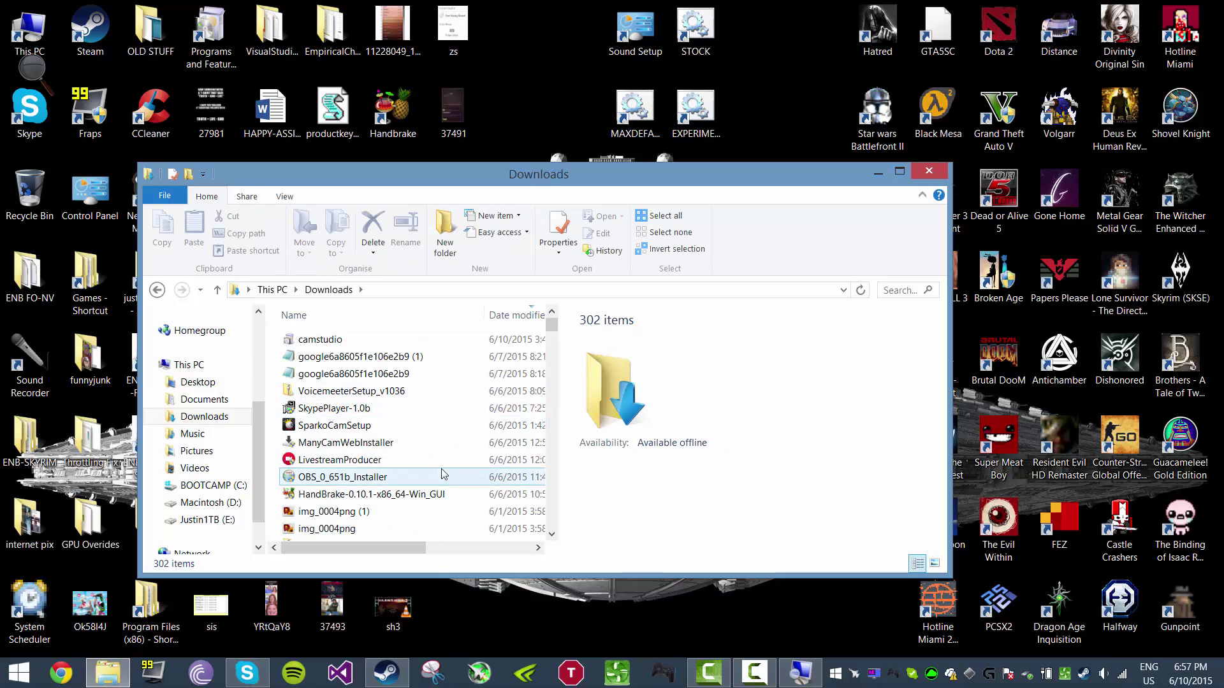
scroll(421, 434, "down", 2)
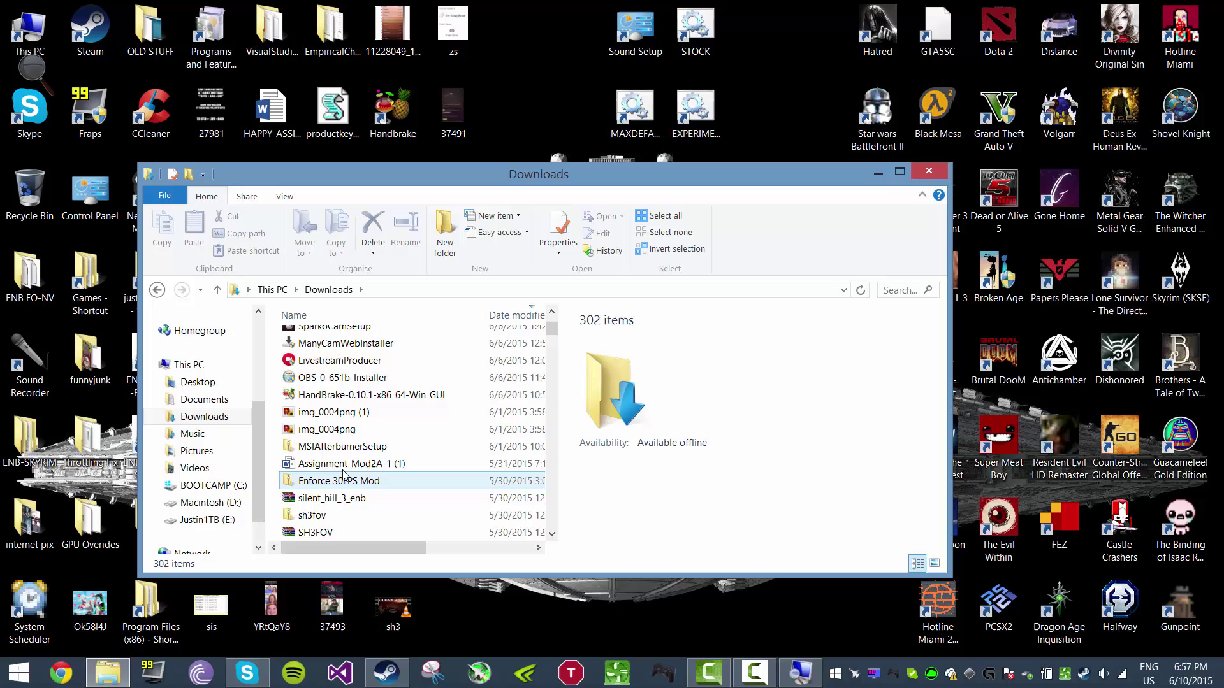
scroll(338, 497, "up", 2)
scroll(352, 469, "down", 3)
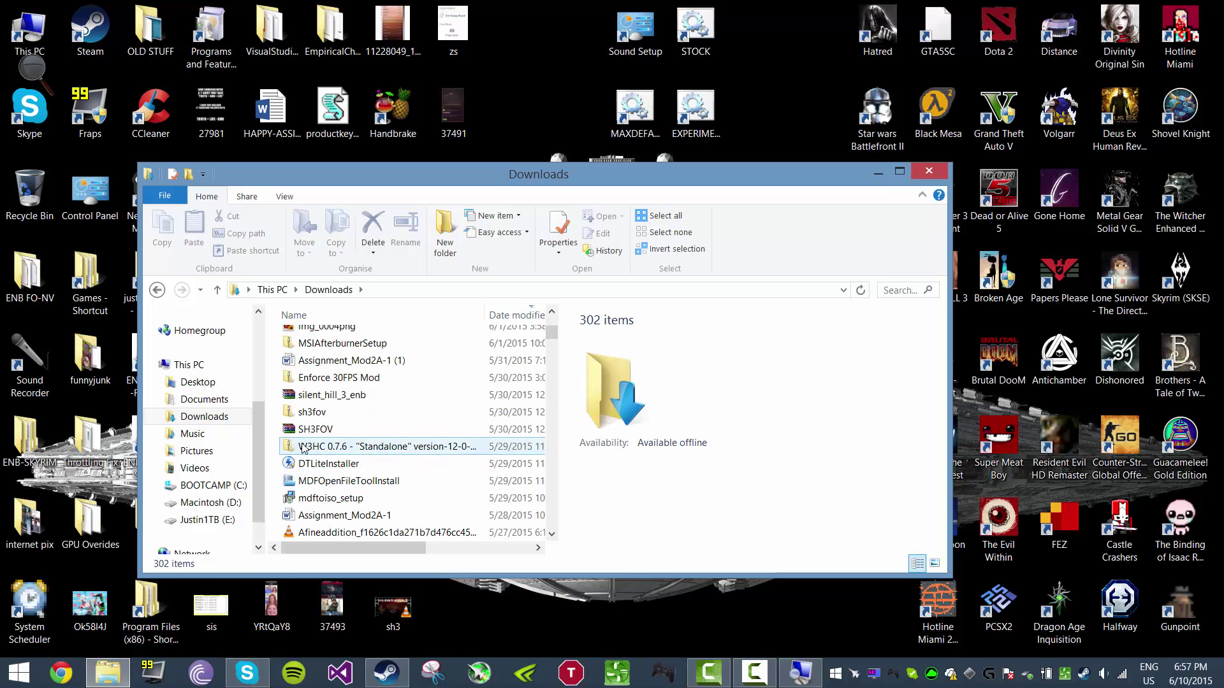
double_click(303, 448)
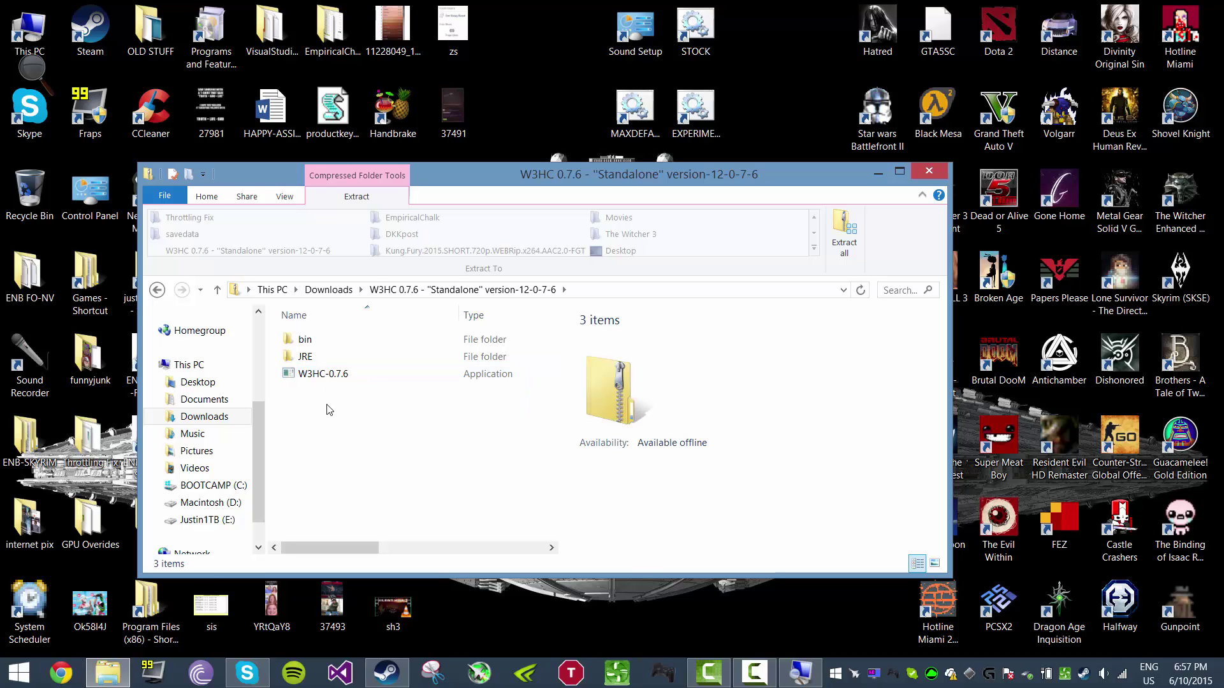
Copy the bin and JRE folders and the W3HC-0.7.6 application from the archive, and minimize its window.
left_click_drag(328, 408, 309, 337)
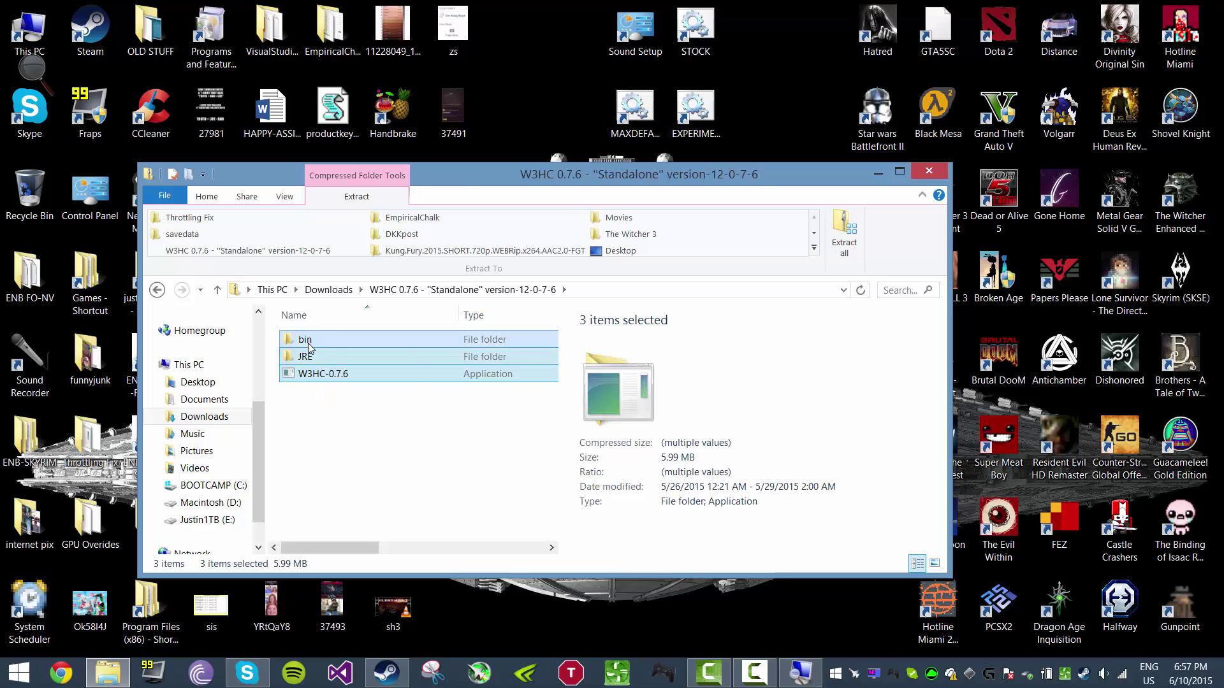
right_click(313, 351)
left_click(342, 403)
left_click(877, 173)
Open The Witcher 3 Wild Hunt folder on the E: drive, inside Windows 8 Extention > Games.
double_click(30, 29)
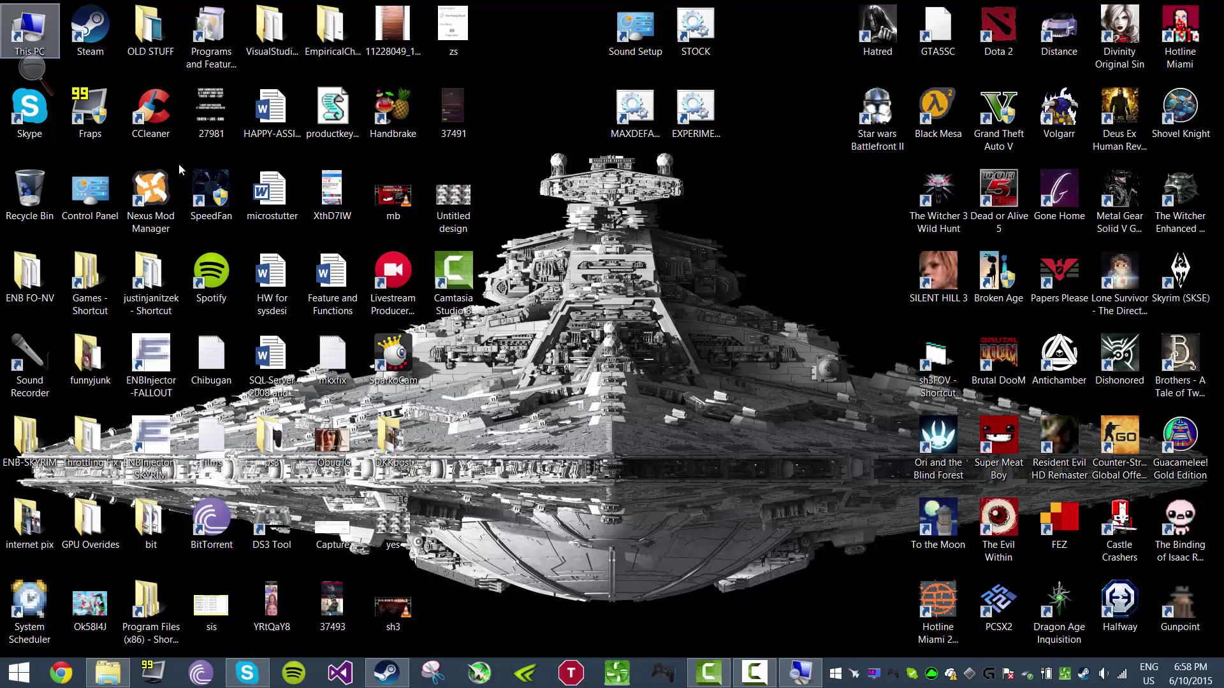
scroll(481, 481, "down", 3)
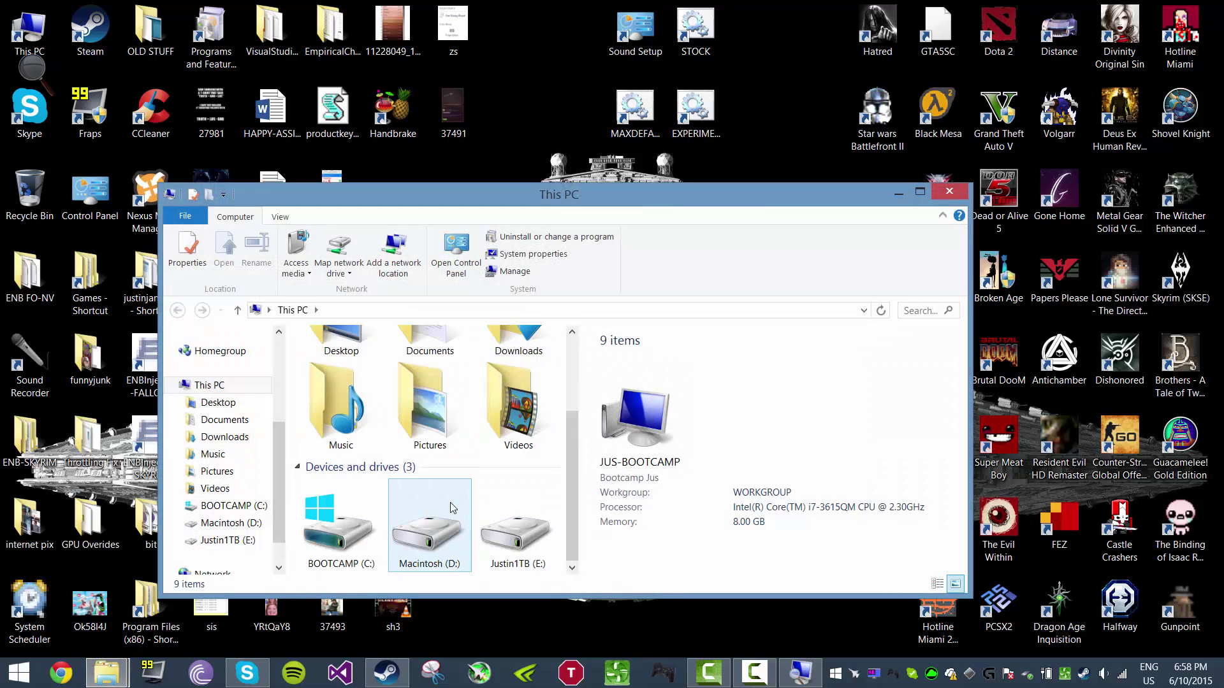
double_click(517, 540)
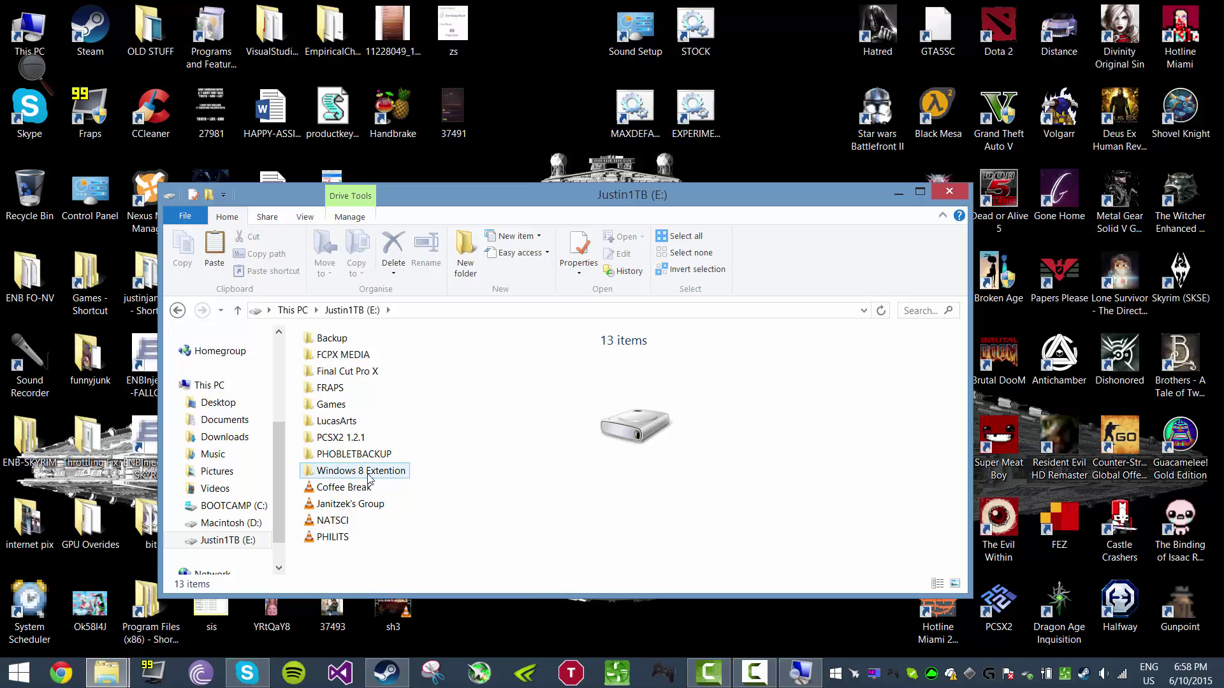
mouse_move(369, 479)
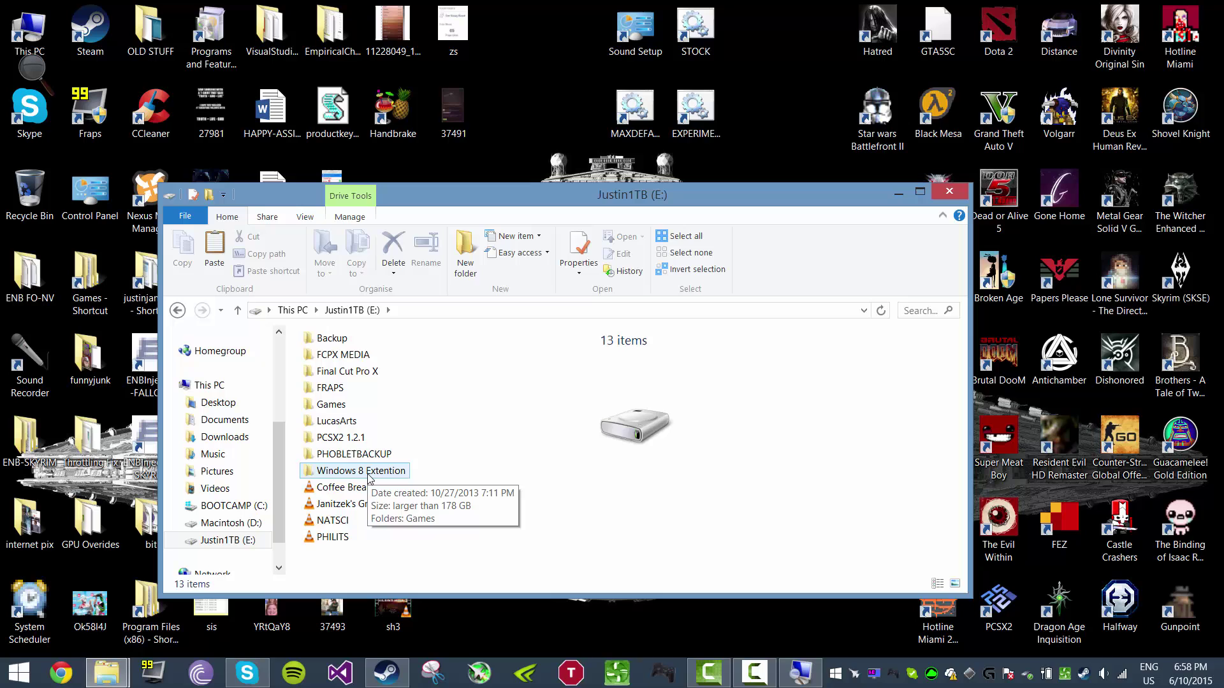
double_click(369, 476)
left_click(329, 359)
double_click(330, 359)
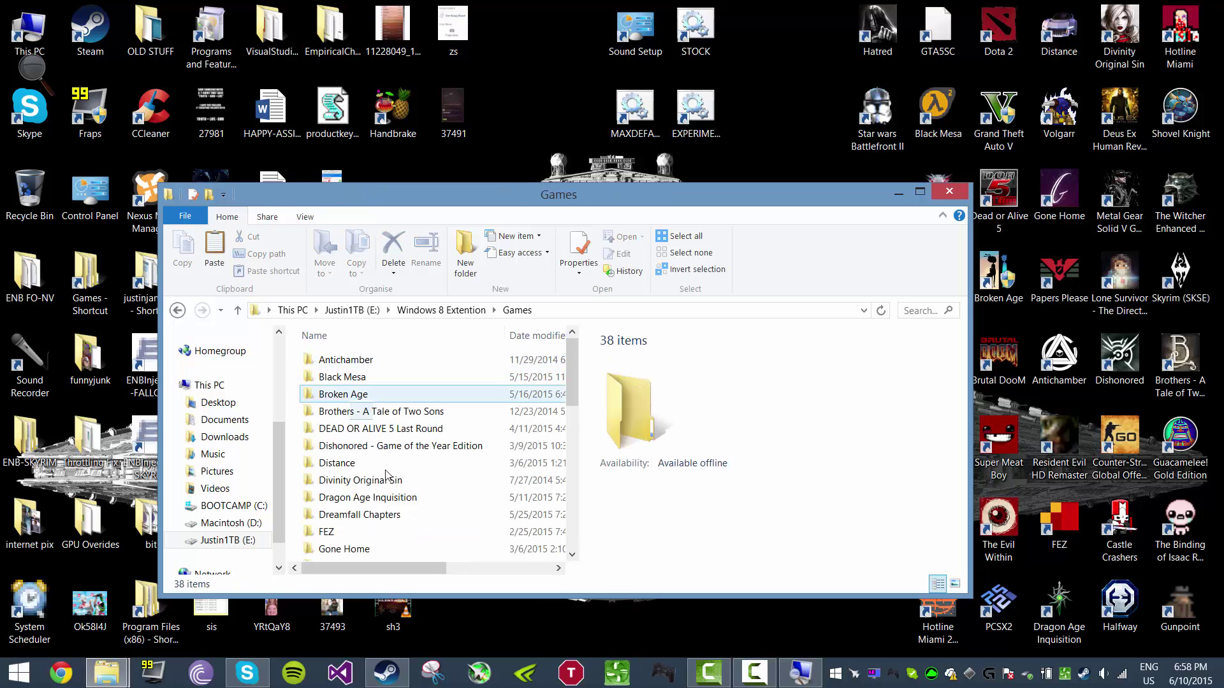
scroll(407, 532, "down", 8)
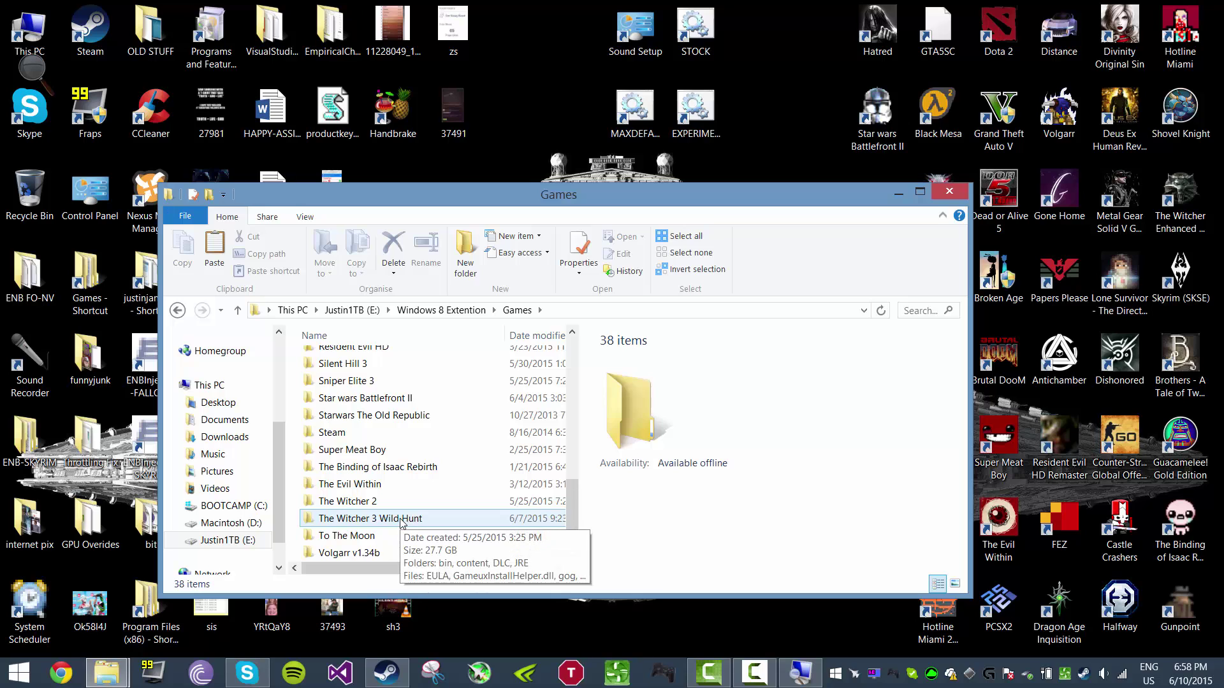
double_click(402, 519)
Paste the copied W3HC files into The Witcher 3 Wild Hunt folder, replacing the existing files with the same names.
scroll(402, 523, "down", 1)
scroll(402, 519, "down", 12)
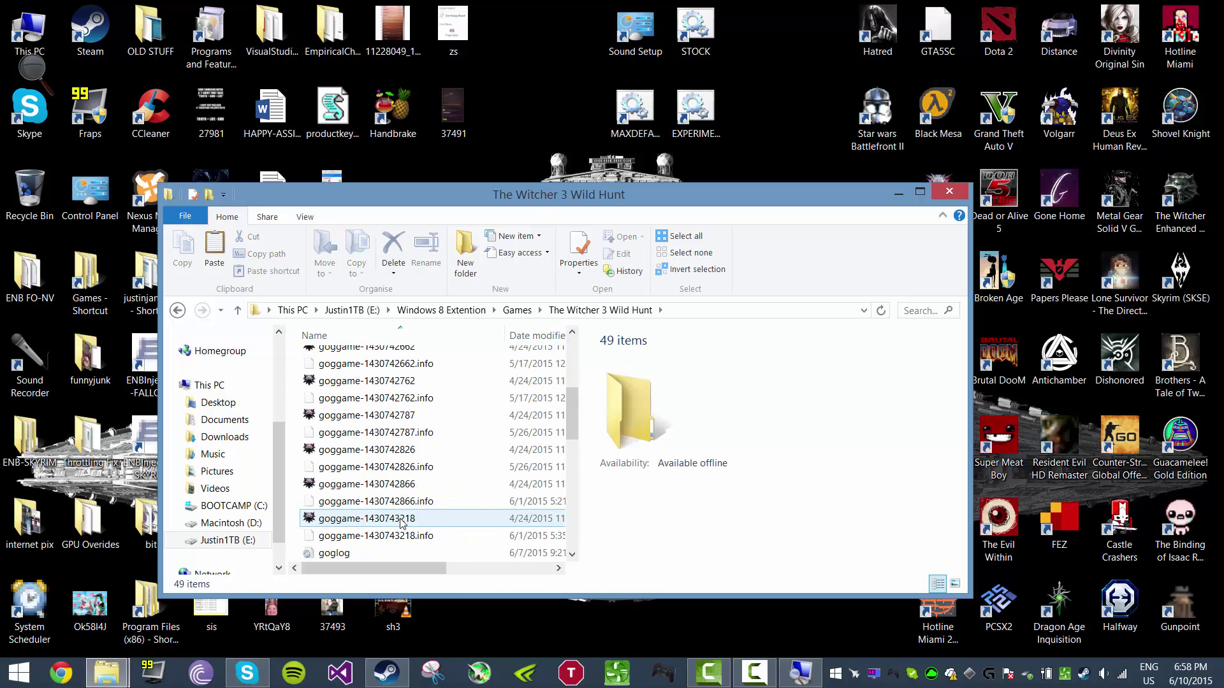
scroll(397, 487, "up", 12)
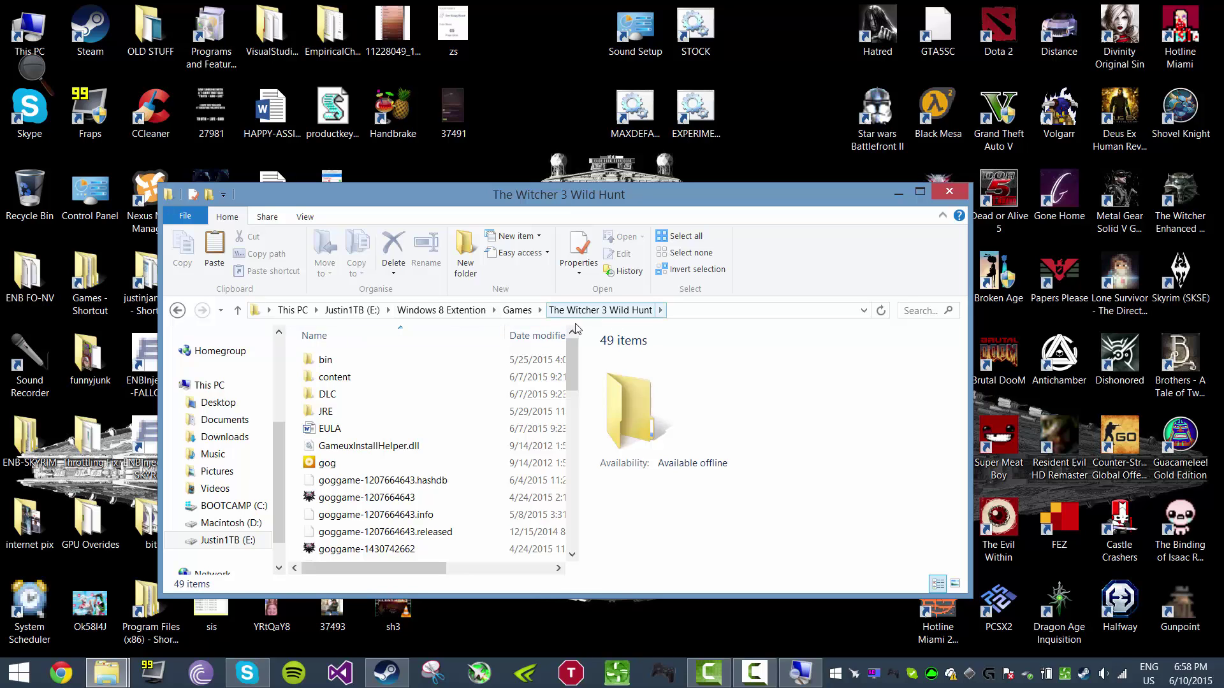
scroll(415, 449, "down", 5)
scroll(415, 448, "up", 5)
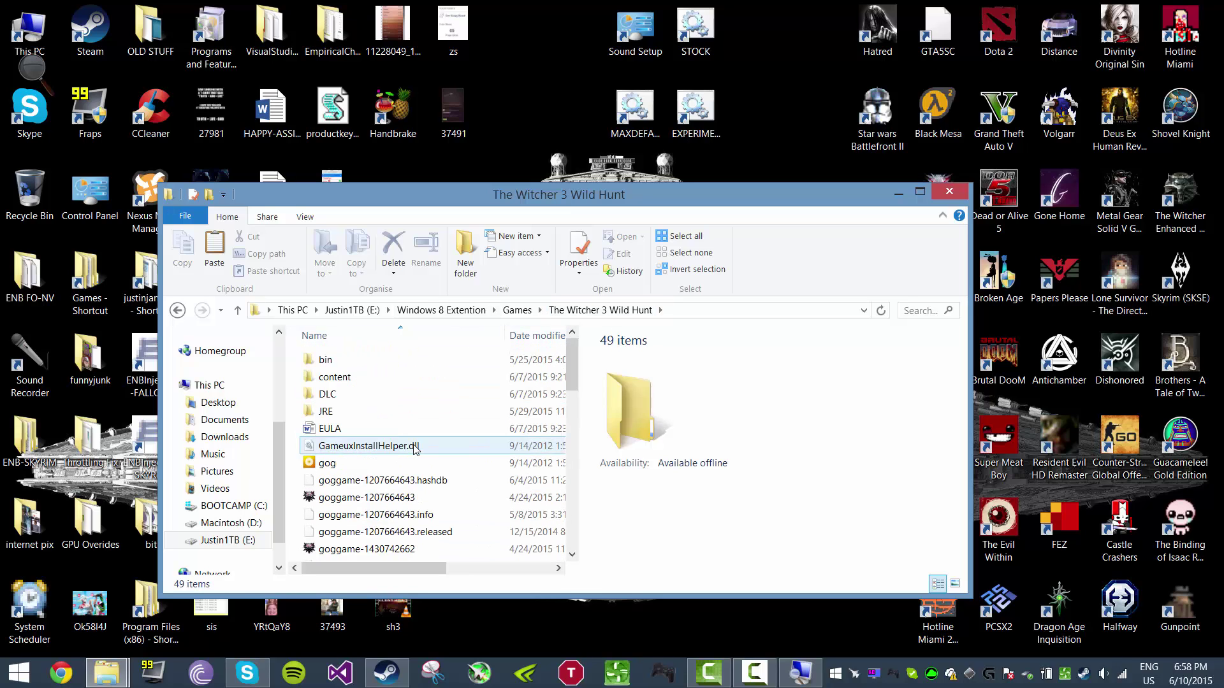
scroll(374, 473, "down", 4)
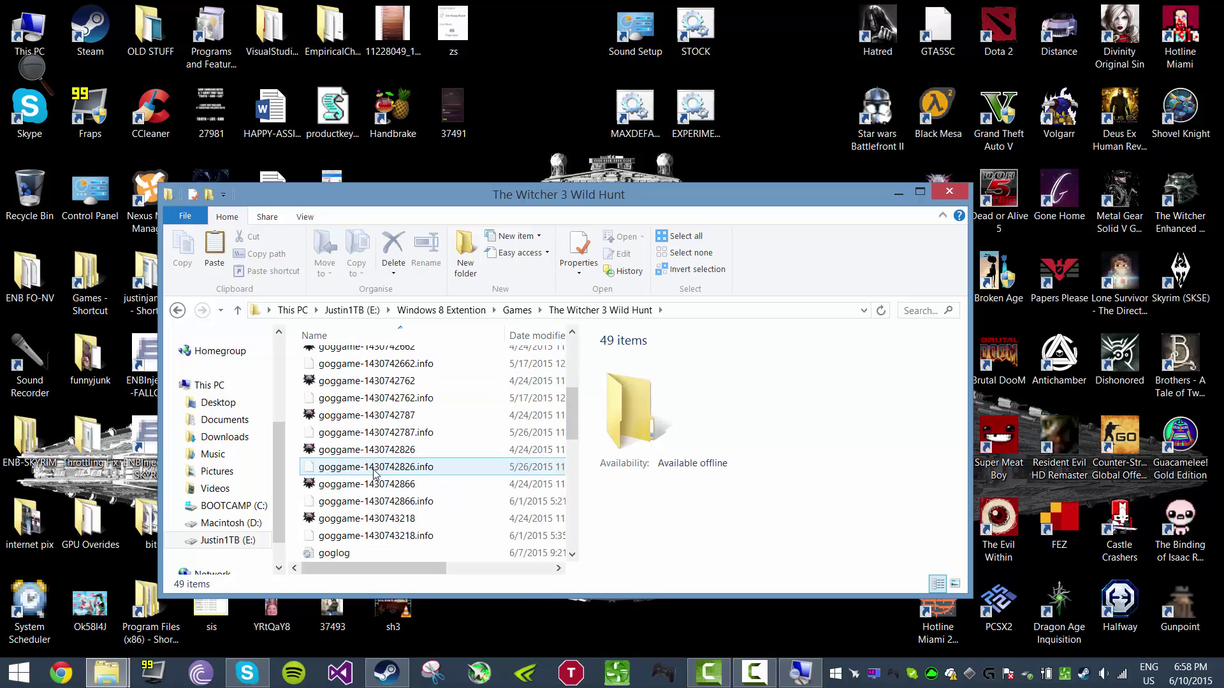
scroll(375, 473, "down", 5)
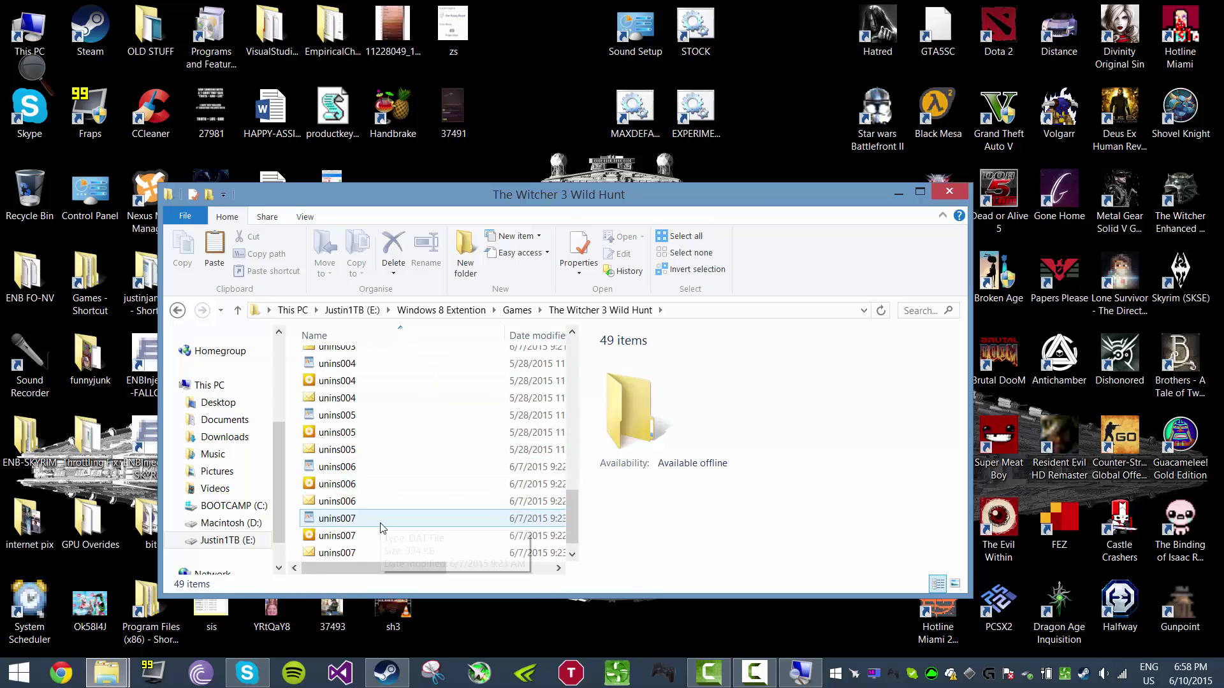
right_click(295, 457)
left_click(346, 560)
left_click(485, 505)
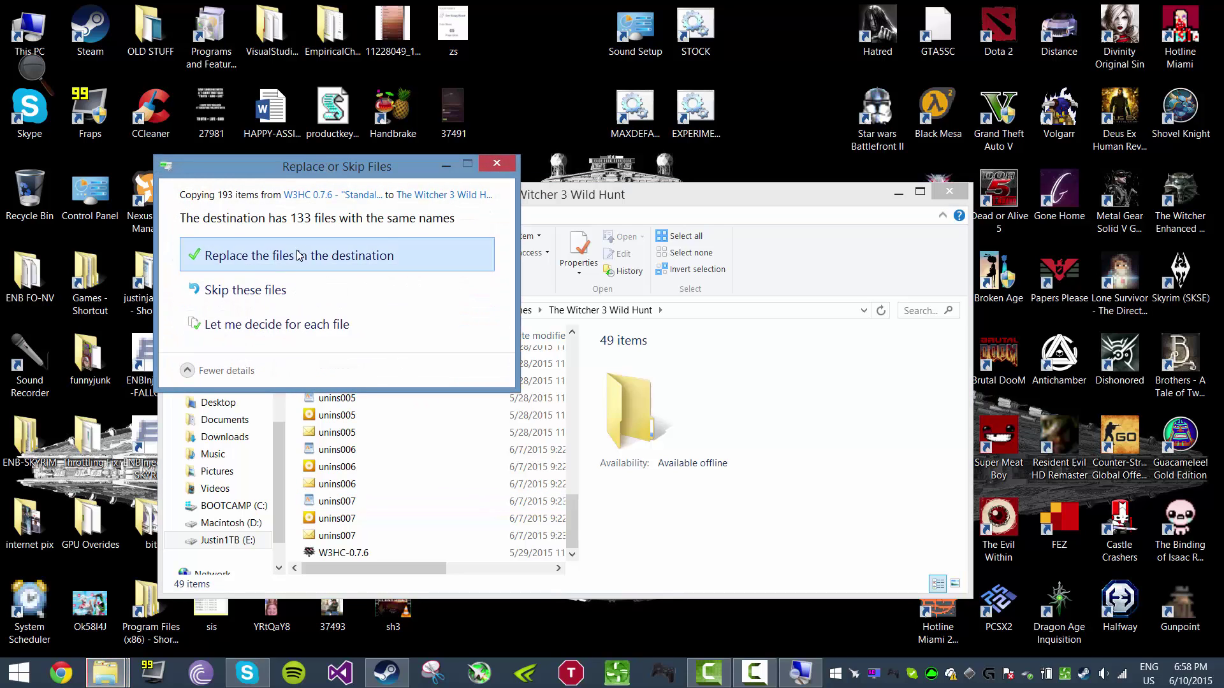
left_click(297, 256)
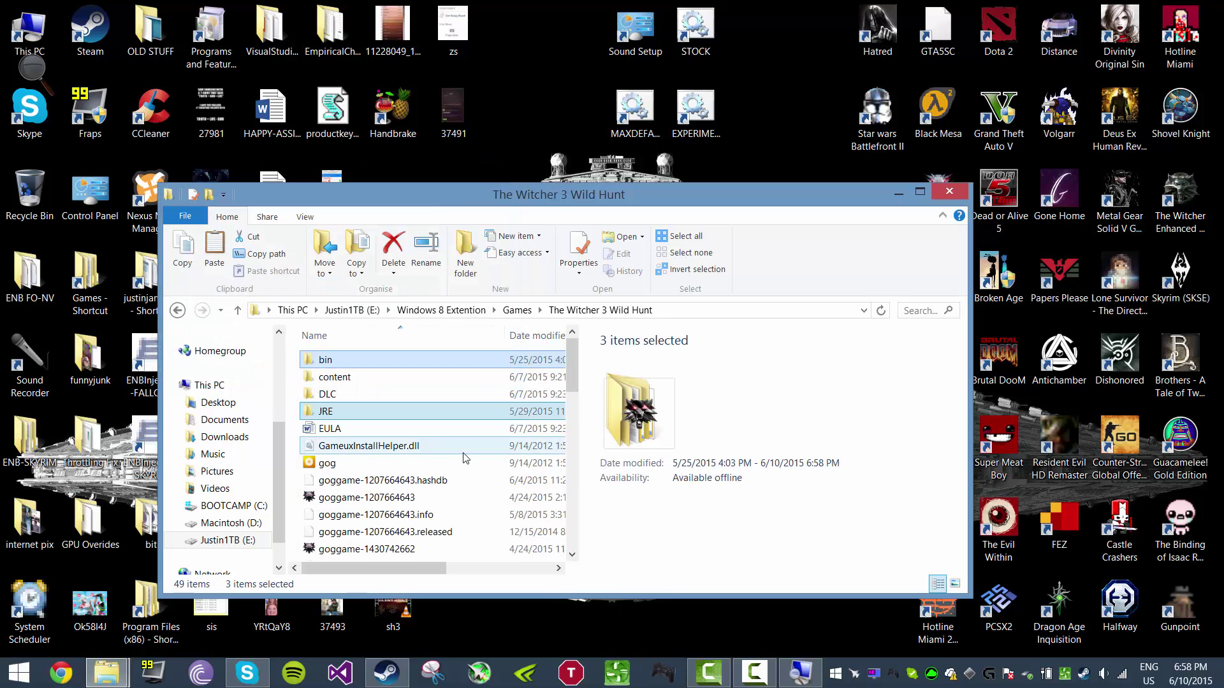
left_click(426, 391)
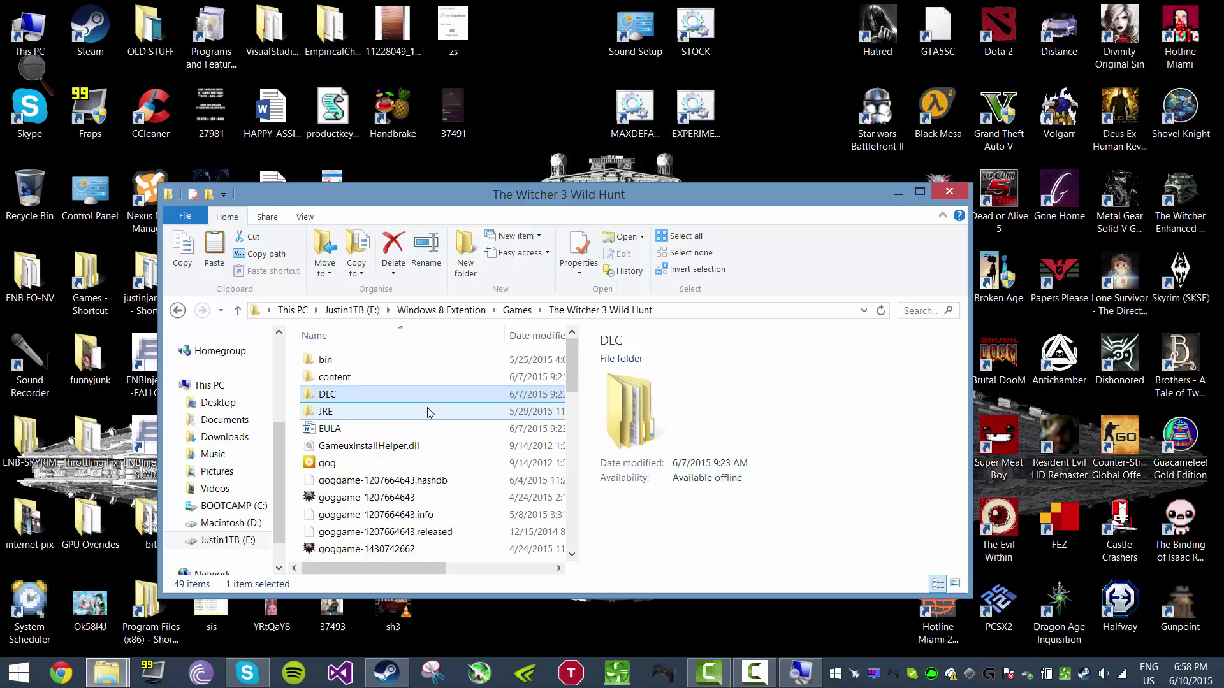
Launch the W3HC-0.7.6 application from The Witcher 3 Wild Hunt folder and allow it to run despite the unknown publisher.
scroll(427, 413, "down", 12)
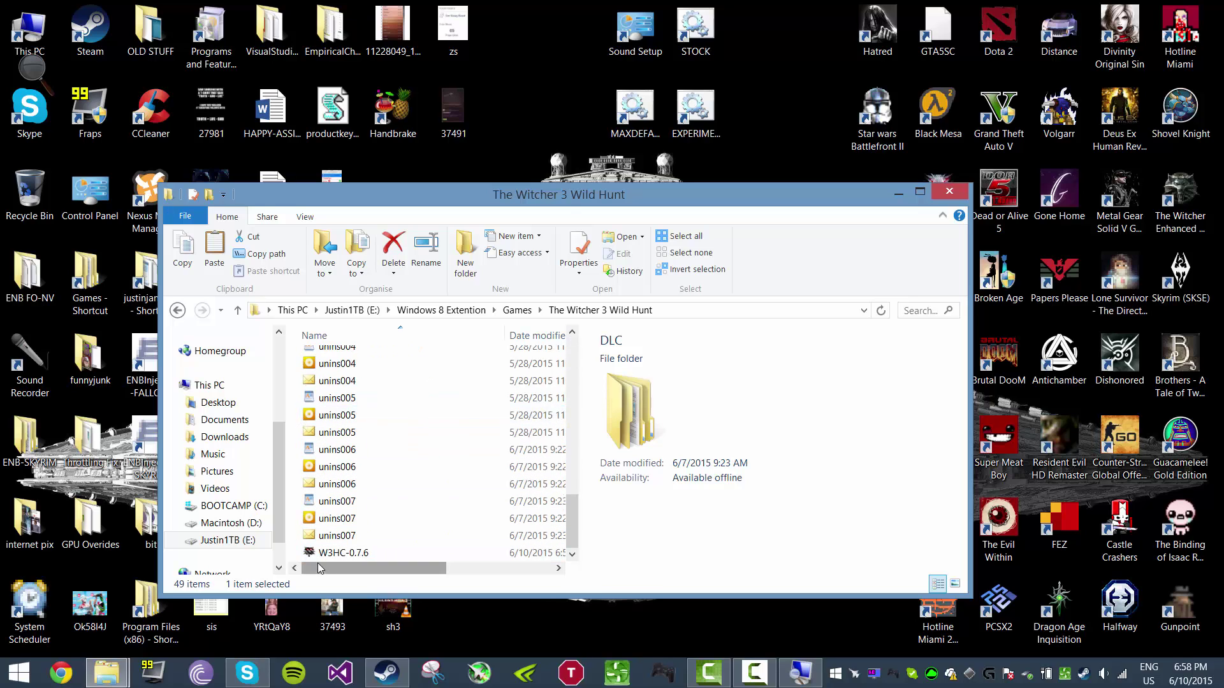
double_click(353, 552)
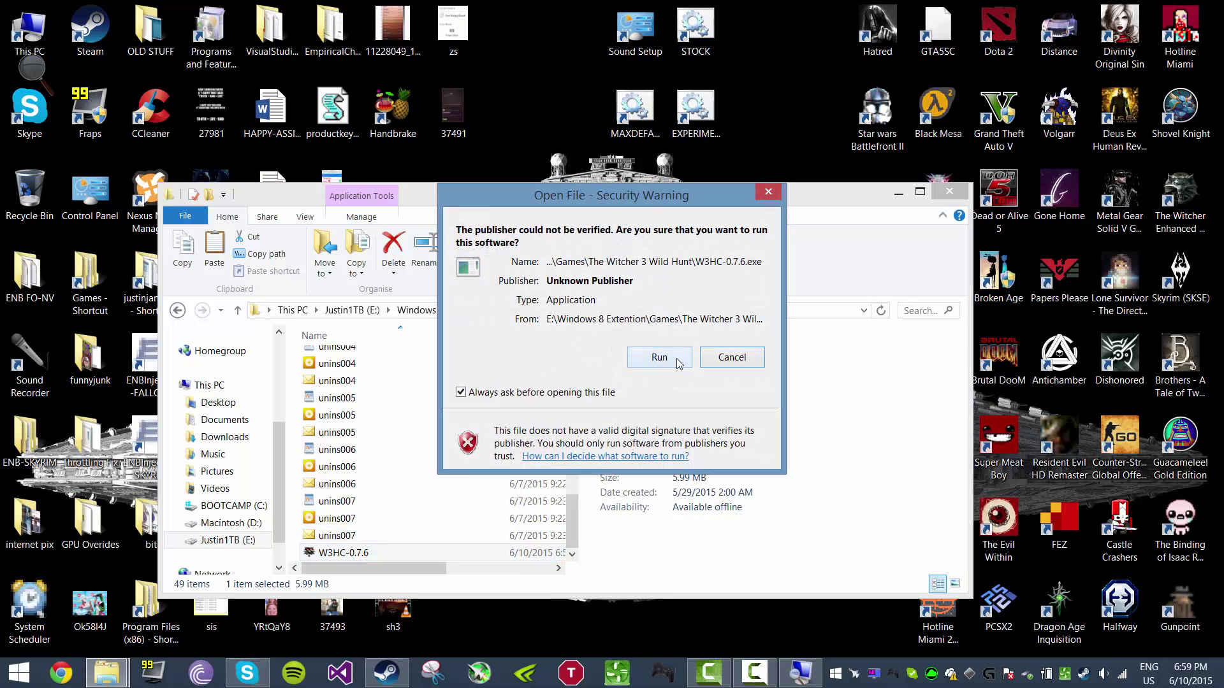
left_click(659, 358)
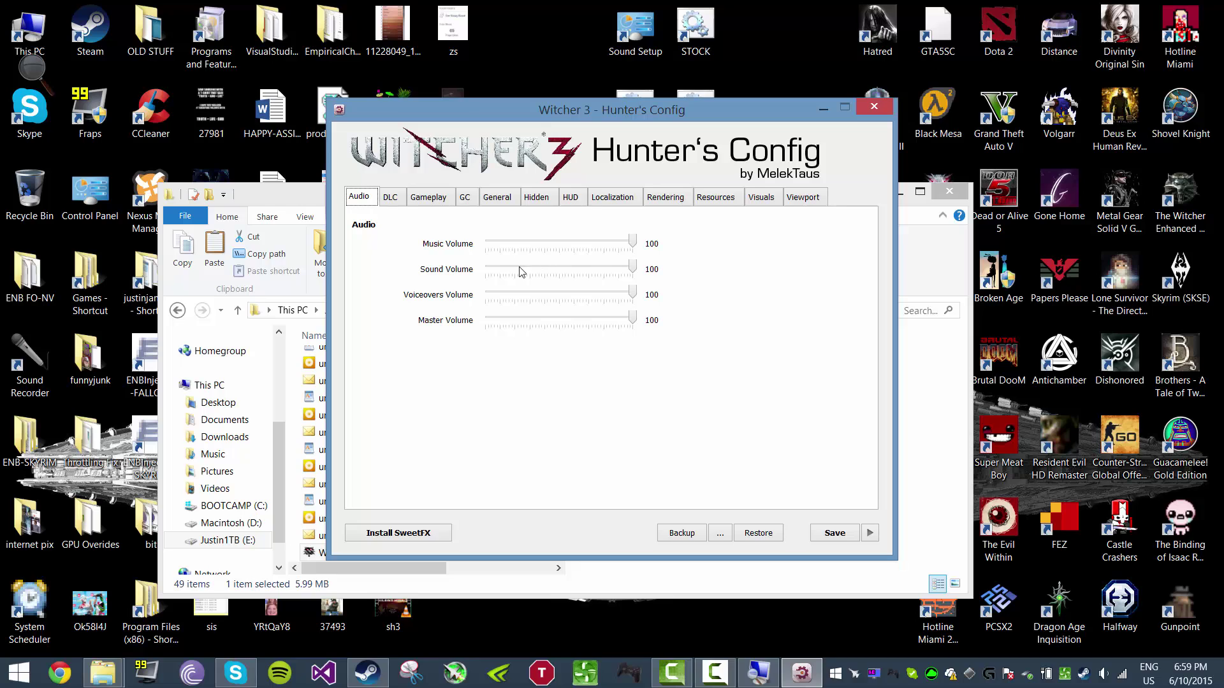
Look through the DLC, Gameplay and GC (memory garbage collection) settings in Hunter's Config.
left_click(398, 203)
left_click(447, 202)
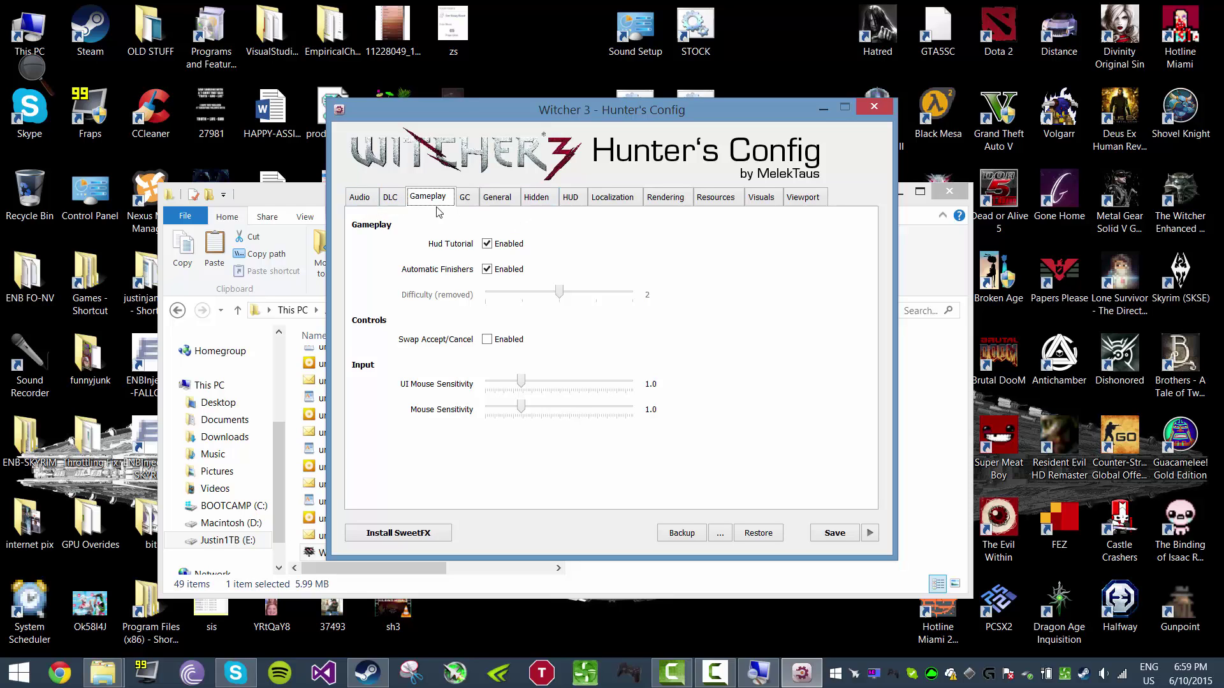
left_click(391, 203)
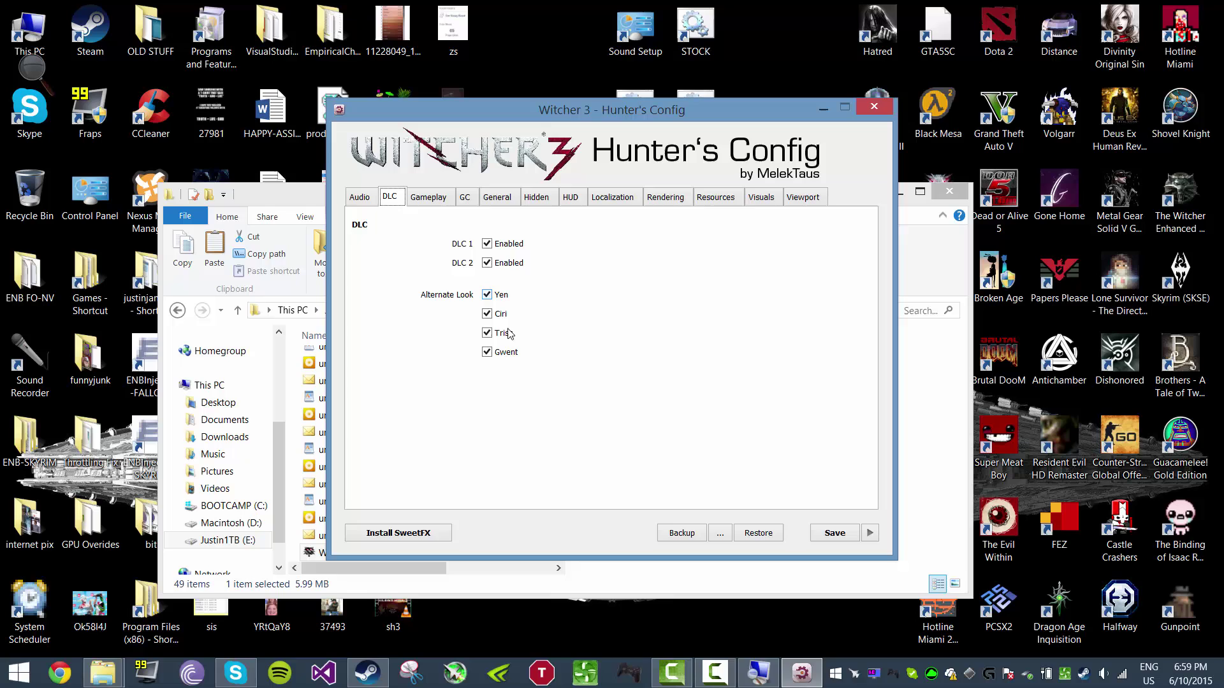
left_click(435, 203)
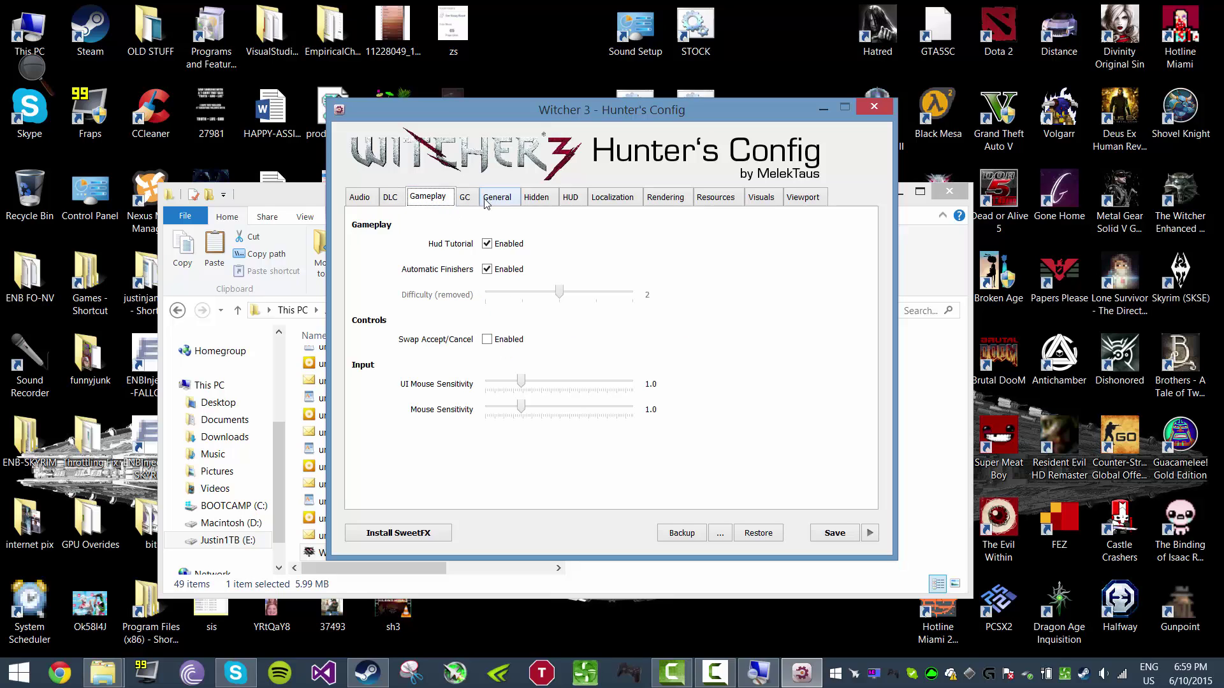
left_click(465, 204)
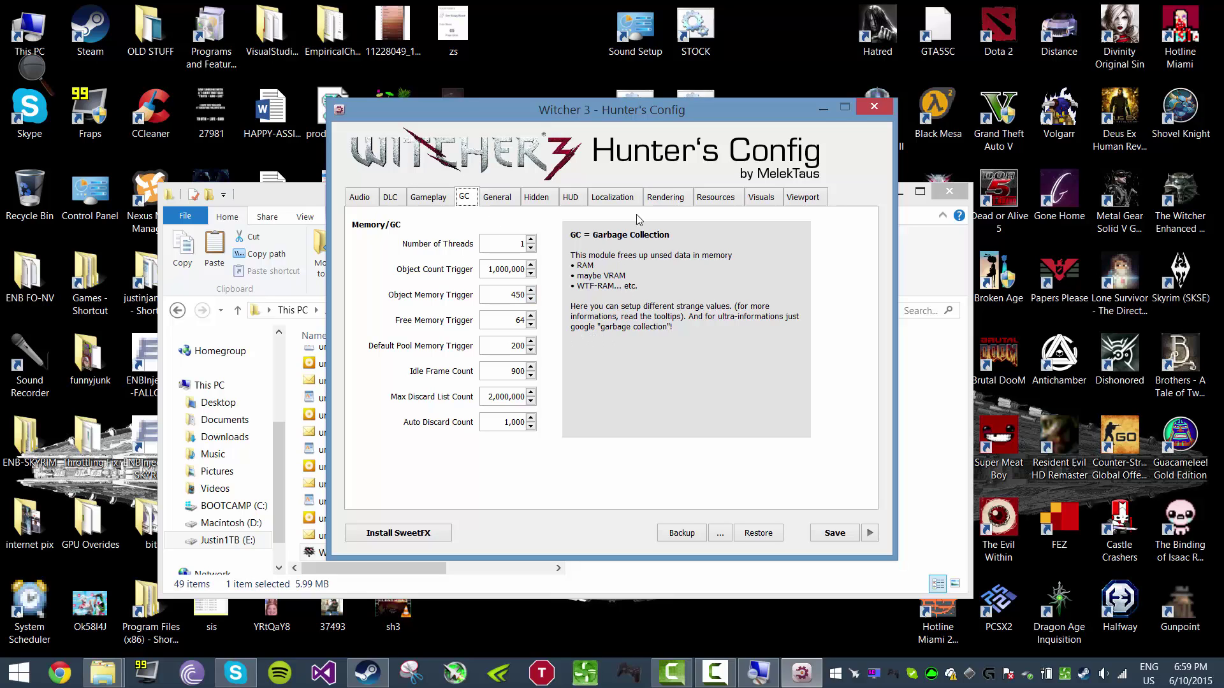
Examine the Rendering settings for post-processing, foliage visibility, grass density, and texture and shadow sizes.
left_click(675, 197)
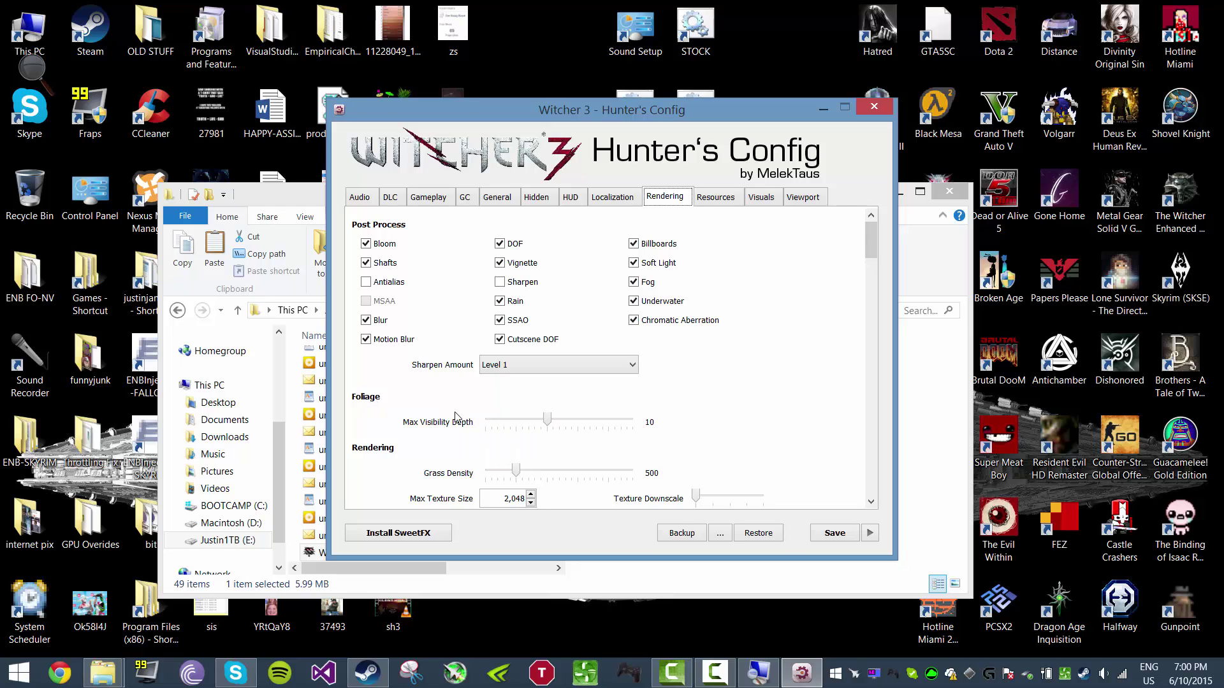
mouse_move(442, 424)
scroll(651, 426, "down", 3)
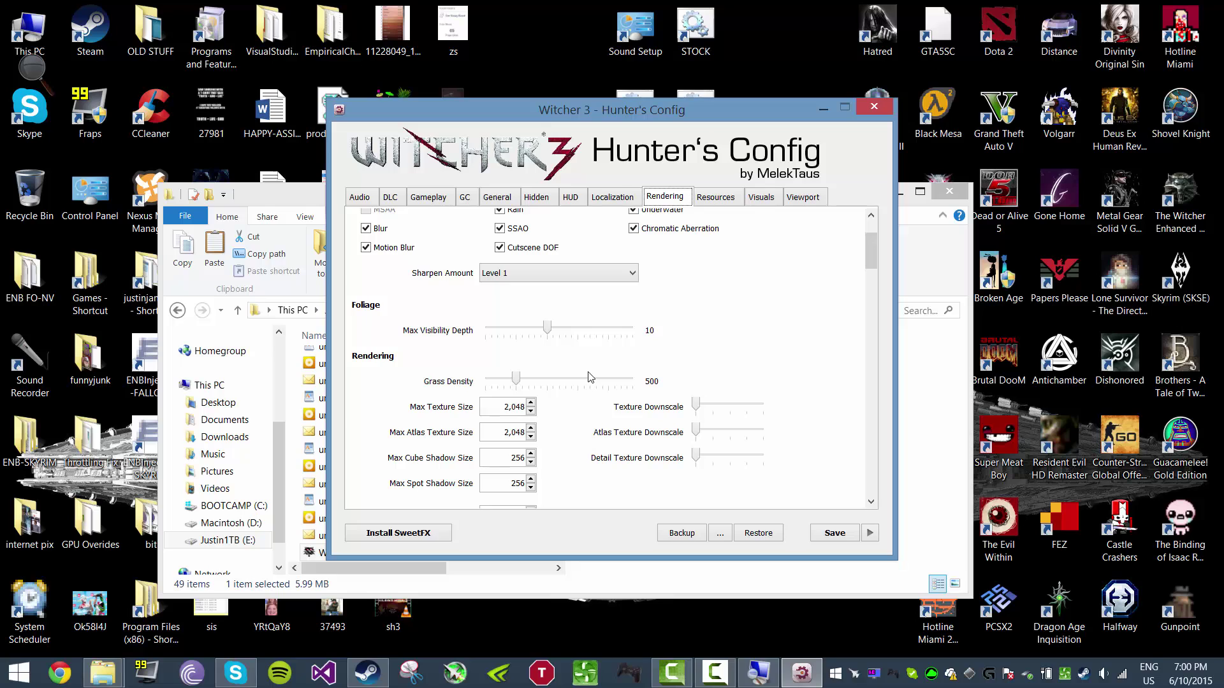
scroll(728, 301, "up", 1)
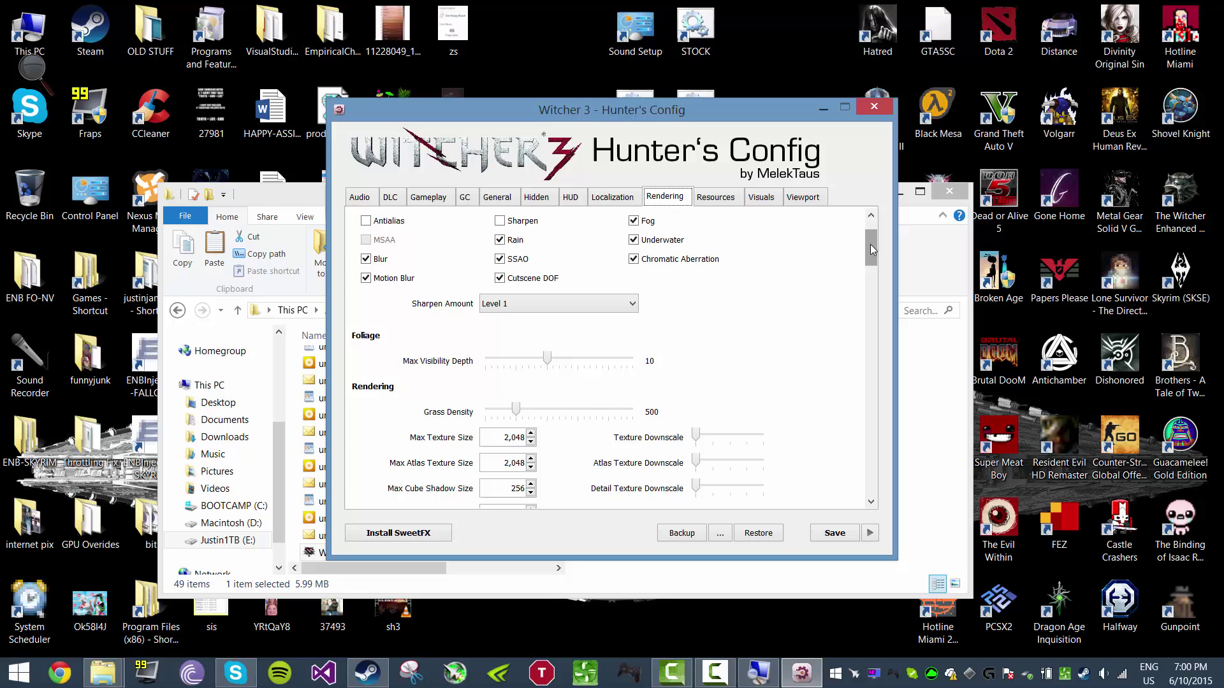
left_click_drag(871, 246, 871, 269)
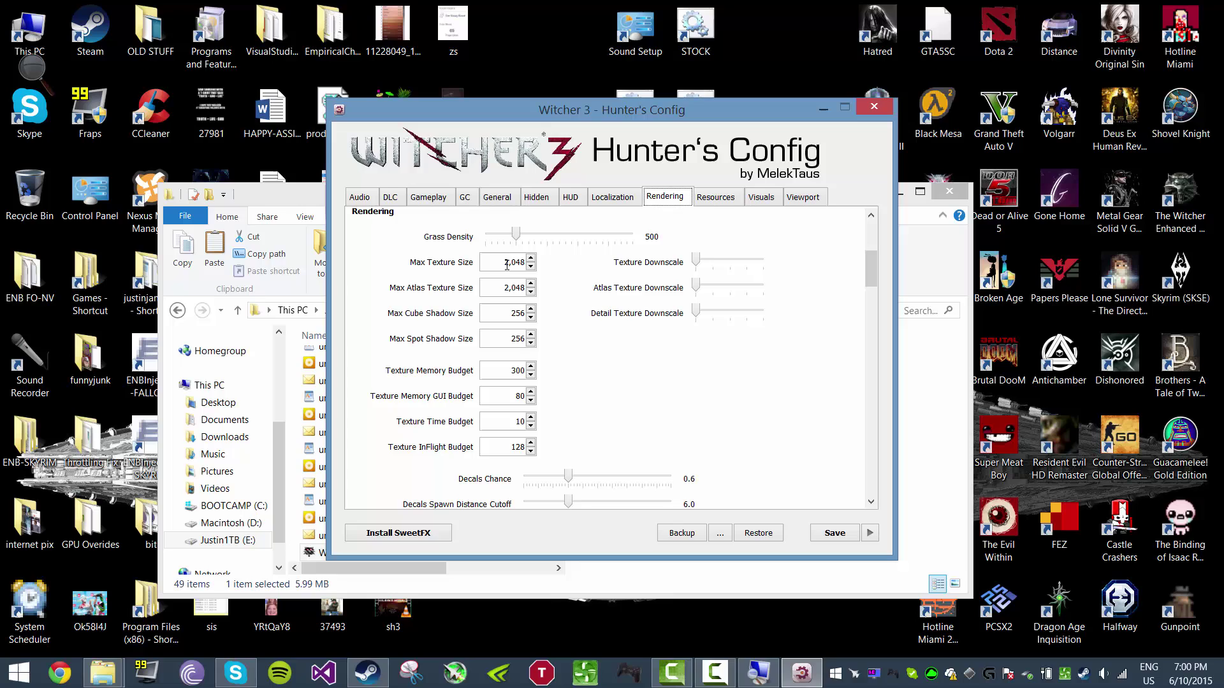
left_click(502, 265)
left_click_drag(868, 271, 868, 290)
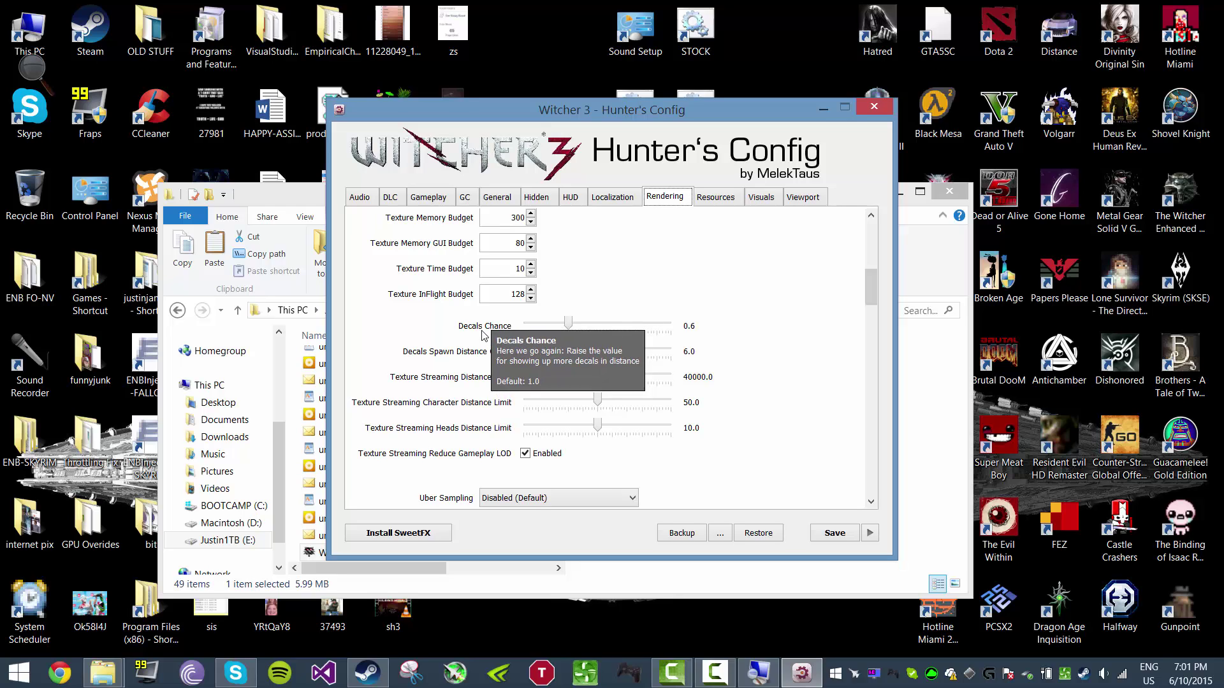
Examine the remaining Rendering settings, from Decals Chance and Mesh Rendering Distance Scale through level of detail and budgets to the SpeedTree grass distances.
mouse_move(470, 330)
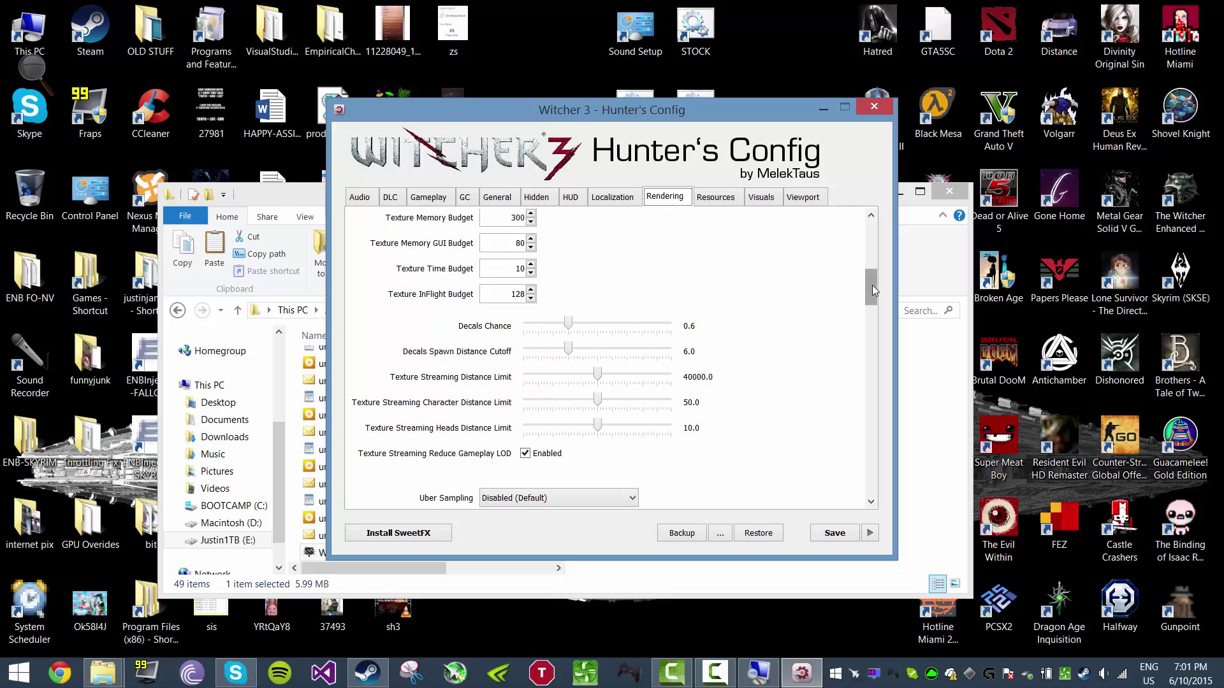
left_click_drag(872, 285, 866, 309)
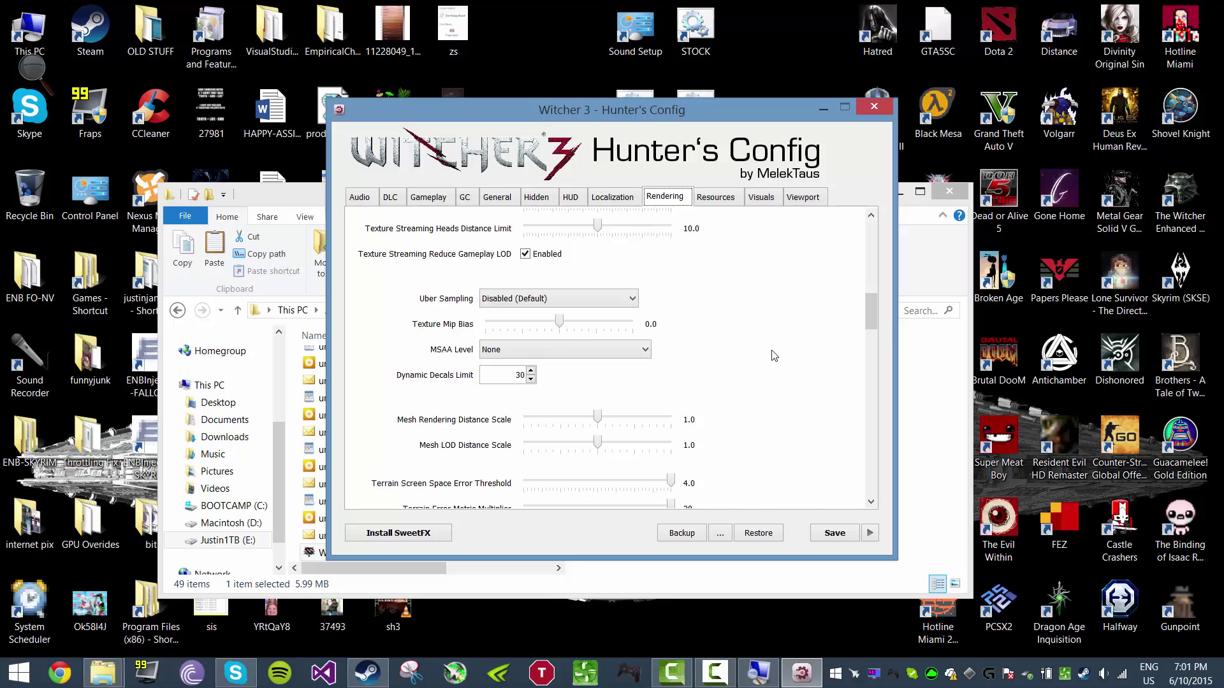
left_click_drag(866, 325, 867, 343)
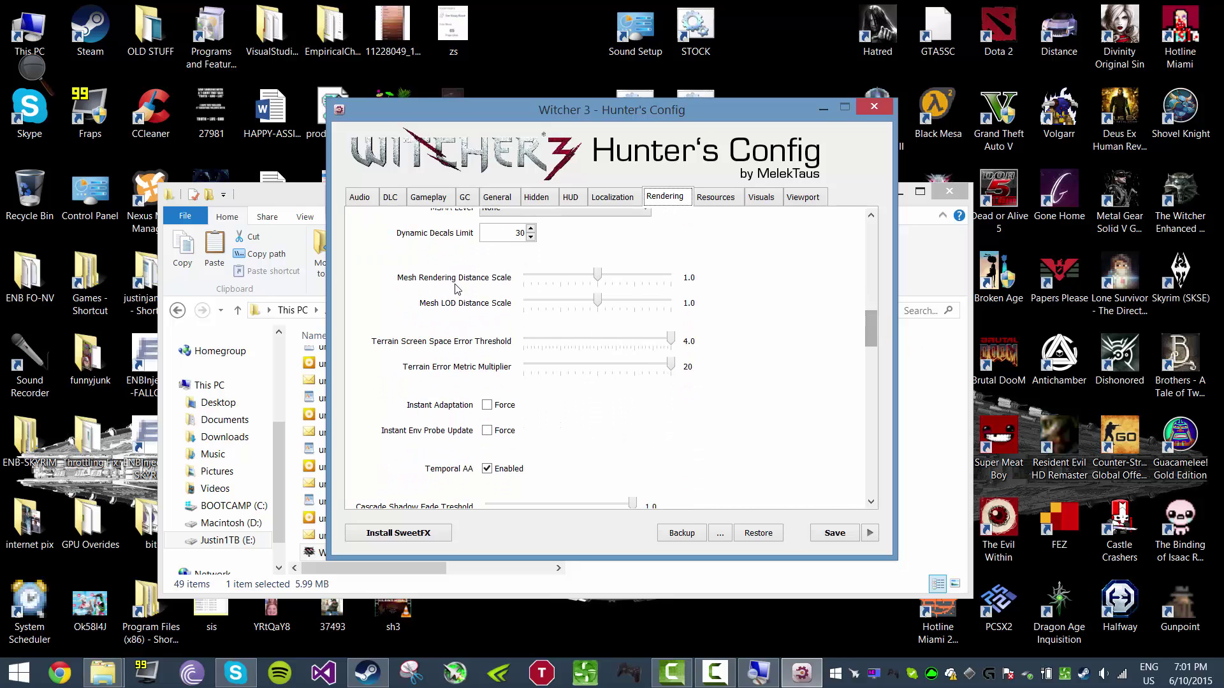
mouse_move(454, 284)
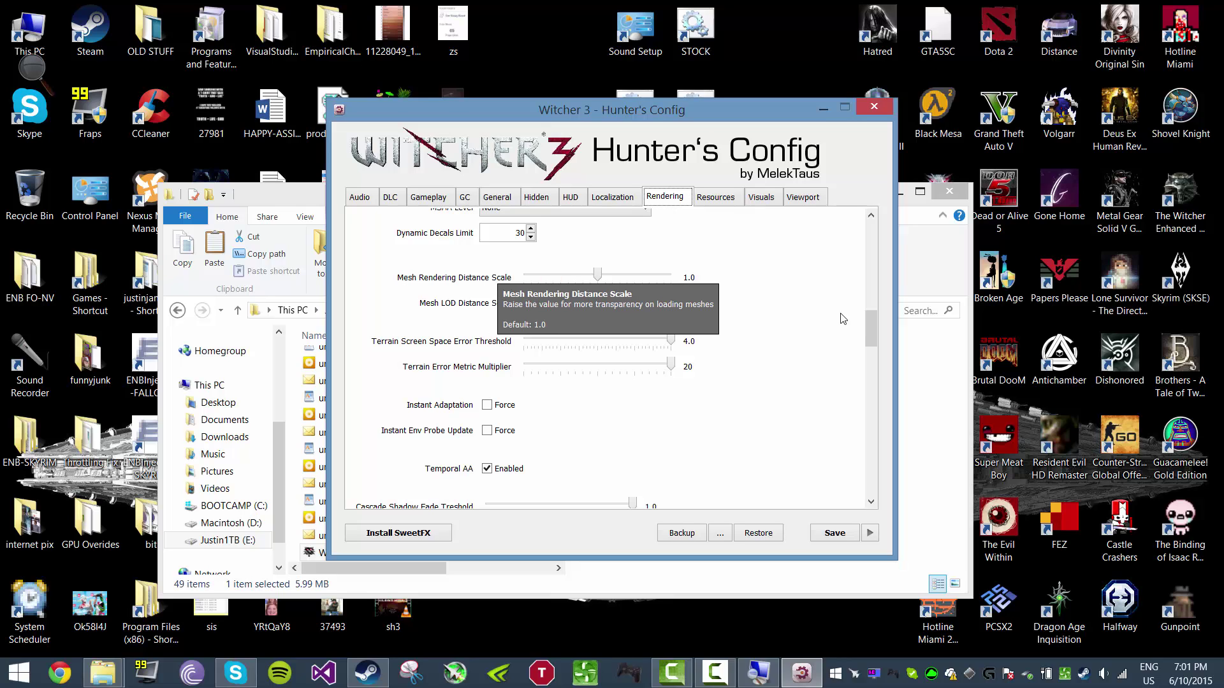
left_click_drag(869, 317, 867, 331)
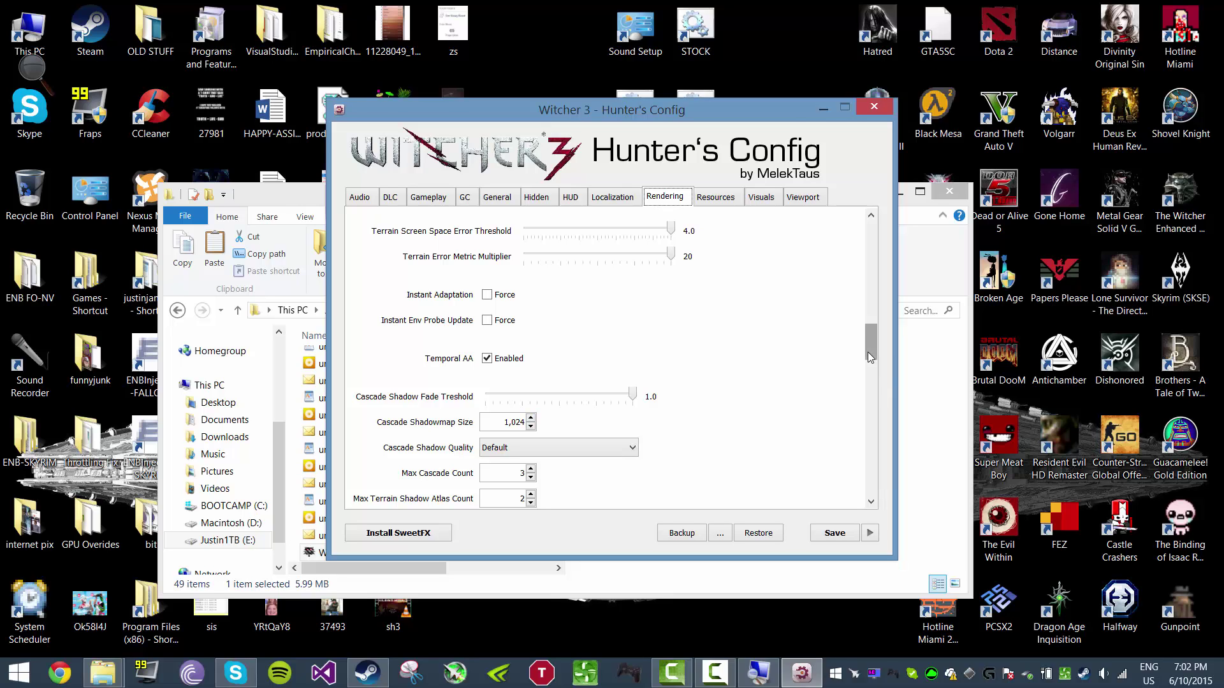
left_click_drag(870, 355, 878, 408)
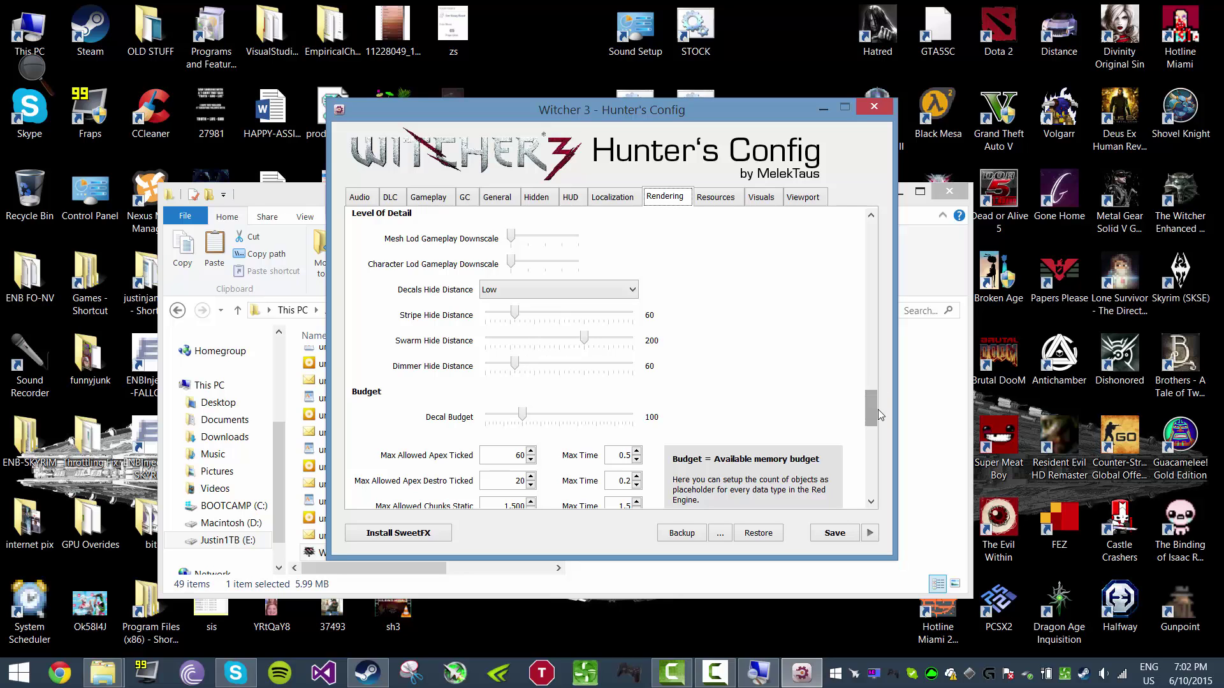
left_click_drag(871, 410, 877, 477)
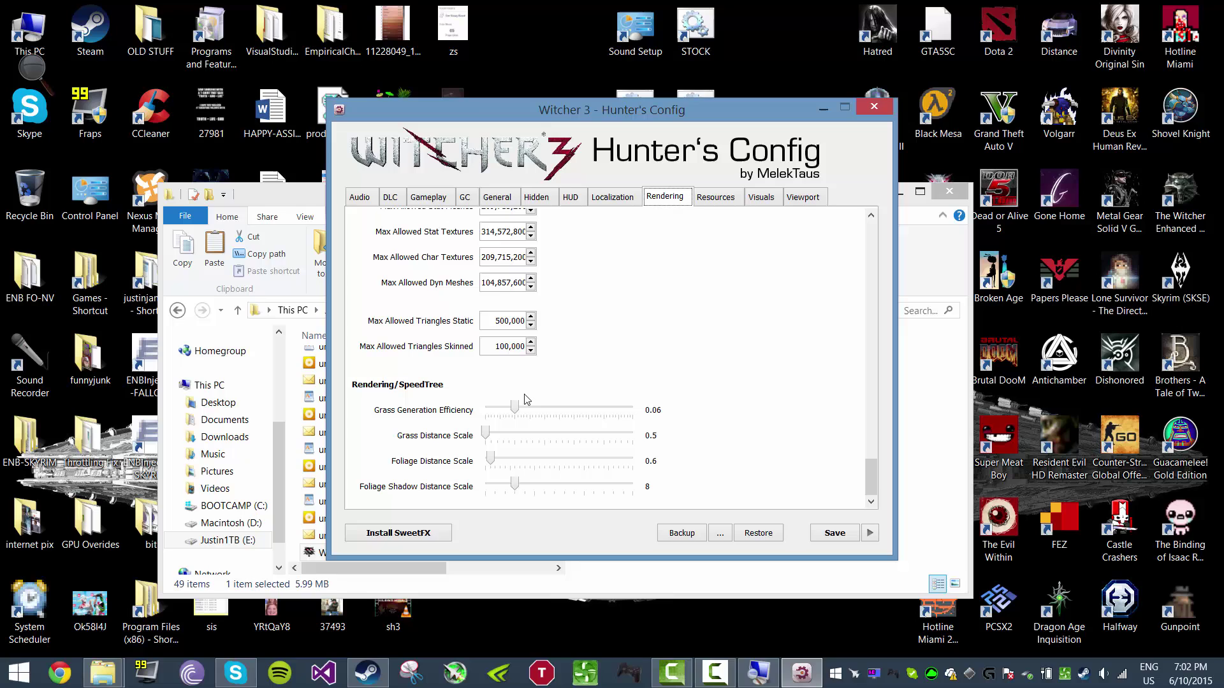
mouse_move(441, 424)
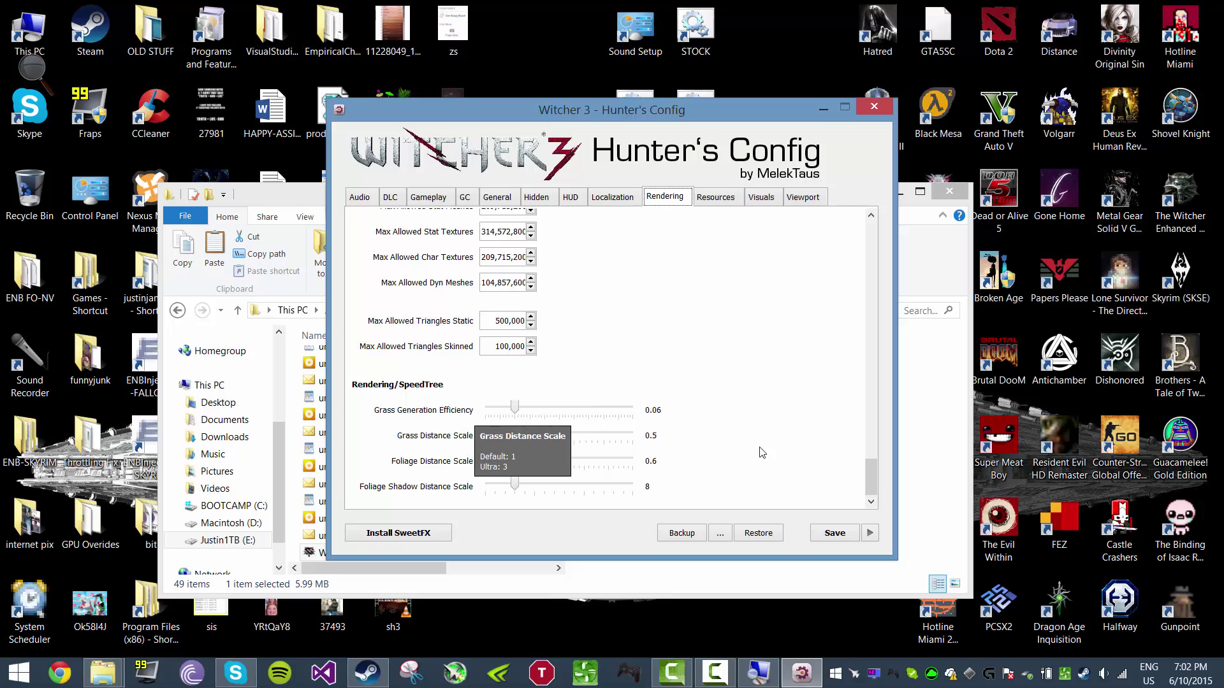
Look over the Resources, Visuals and Viewport settings, including the choices available for Fullscreen Mode.
left_click(717, 201)
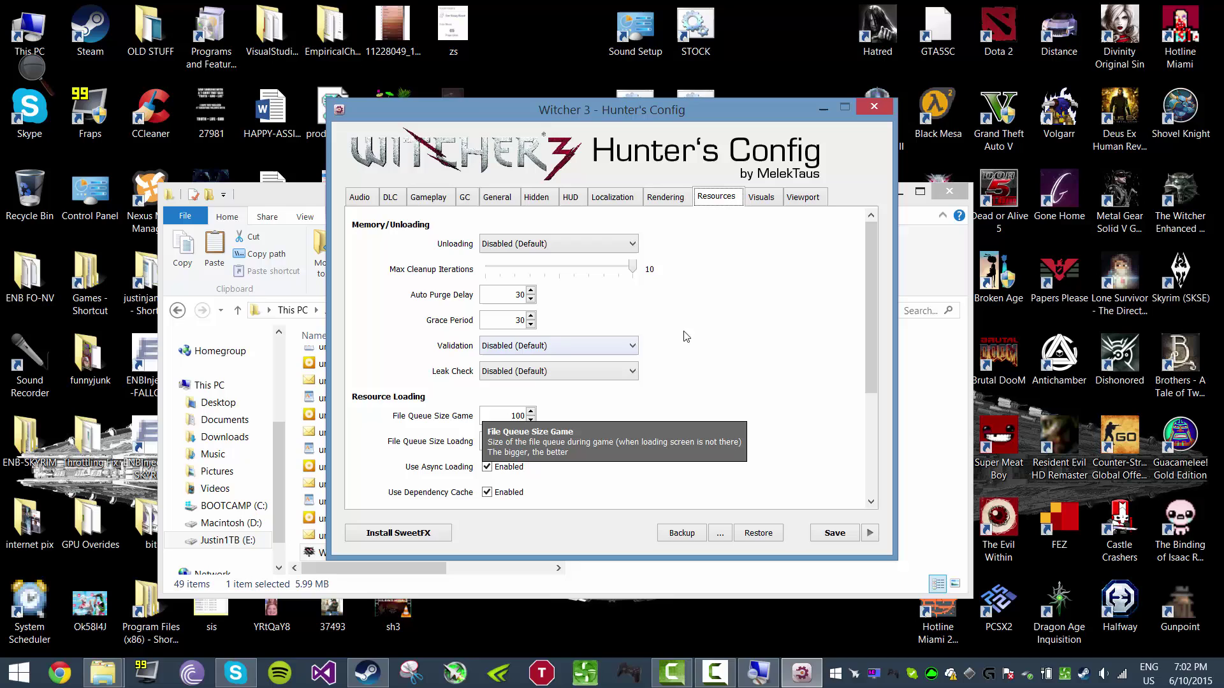
left_click(766, 202)
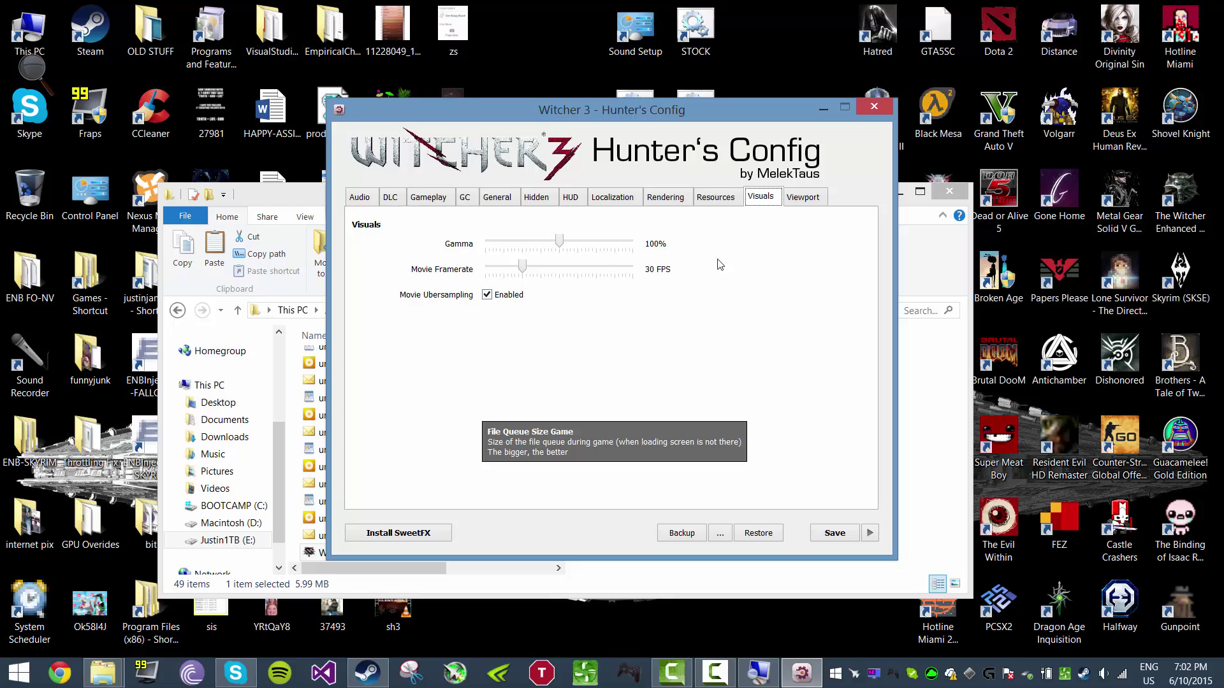
left_click(803, 197)
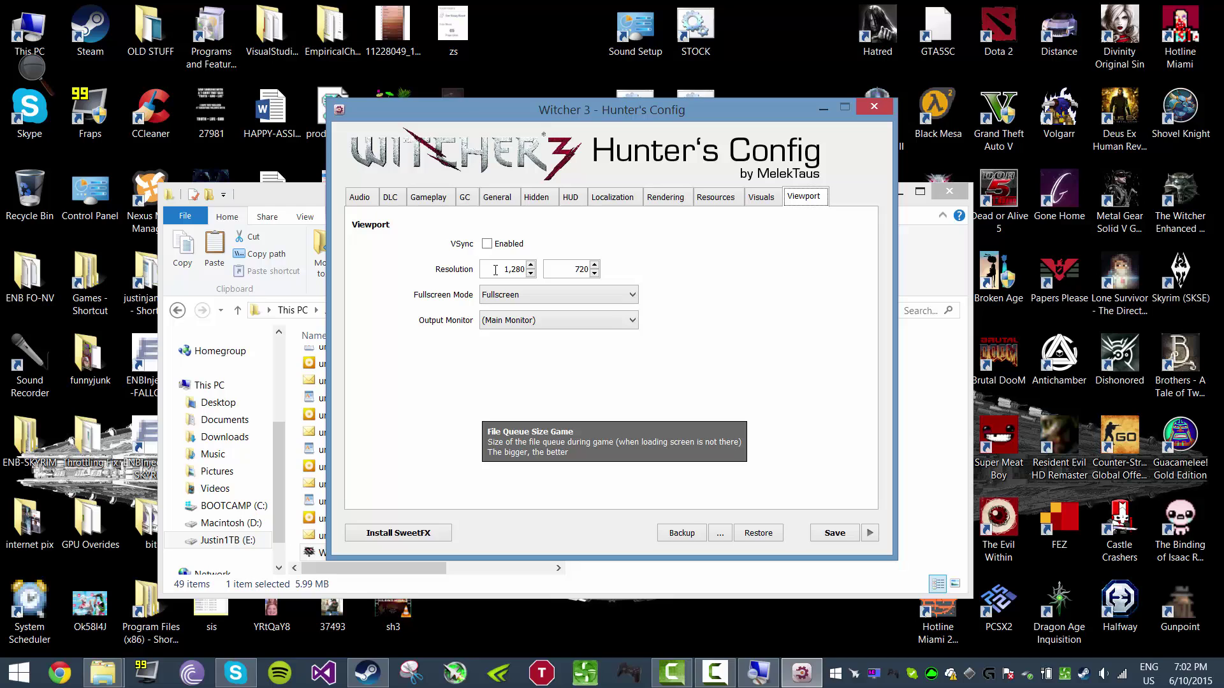
left_click(759, 674)
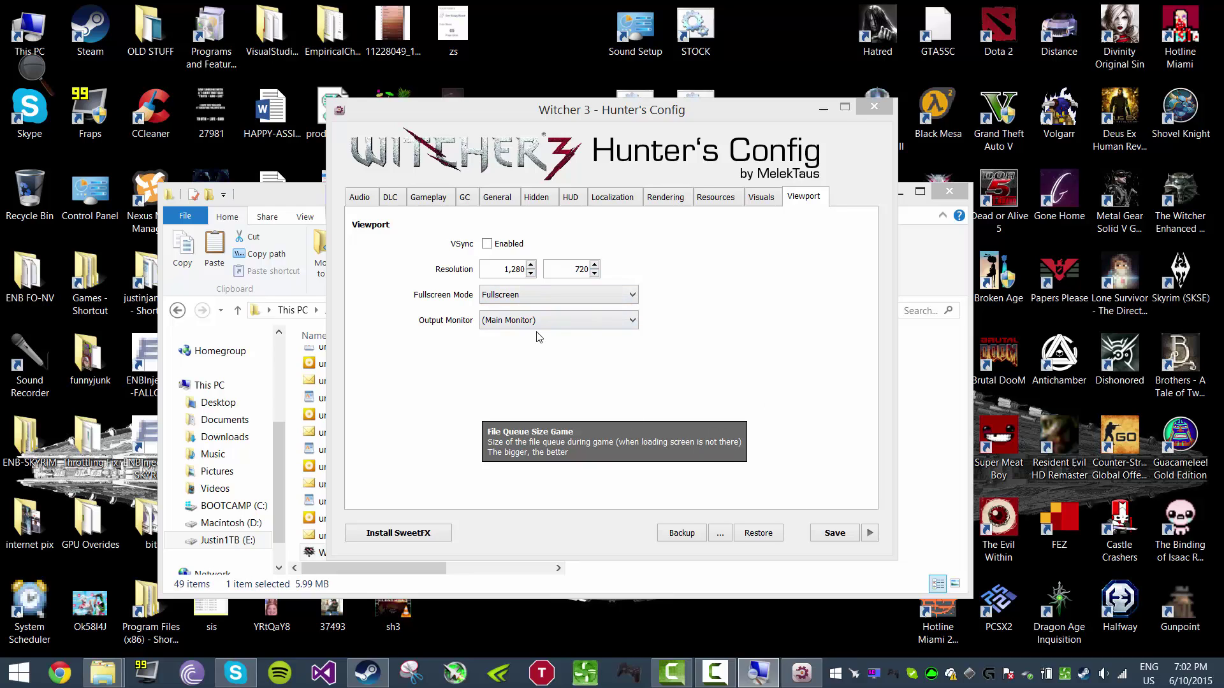
left_click(563, 295)
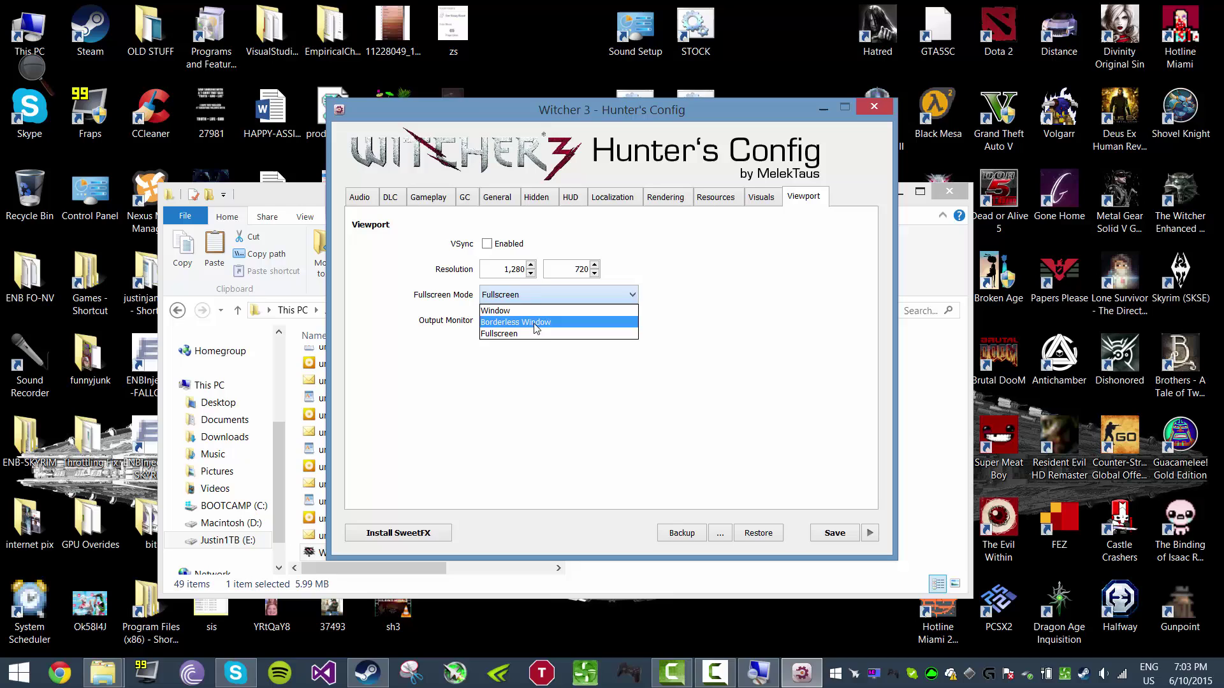
left_click(544, 289)
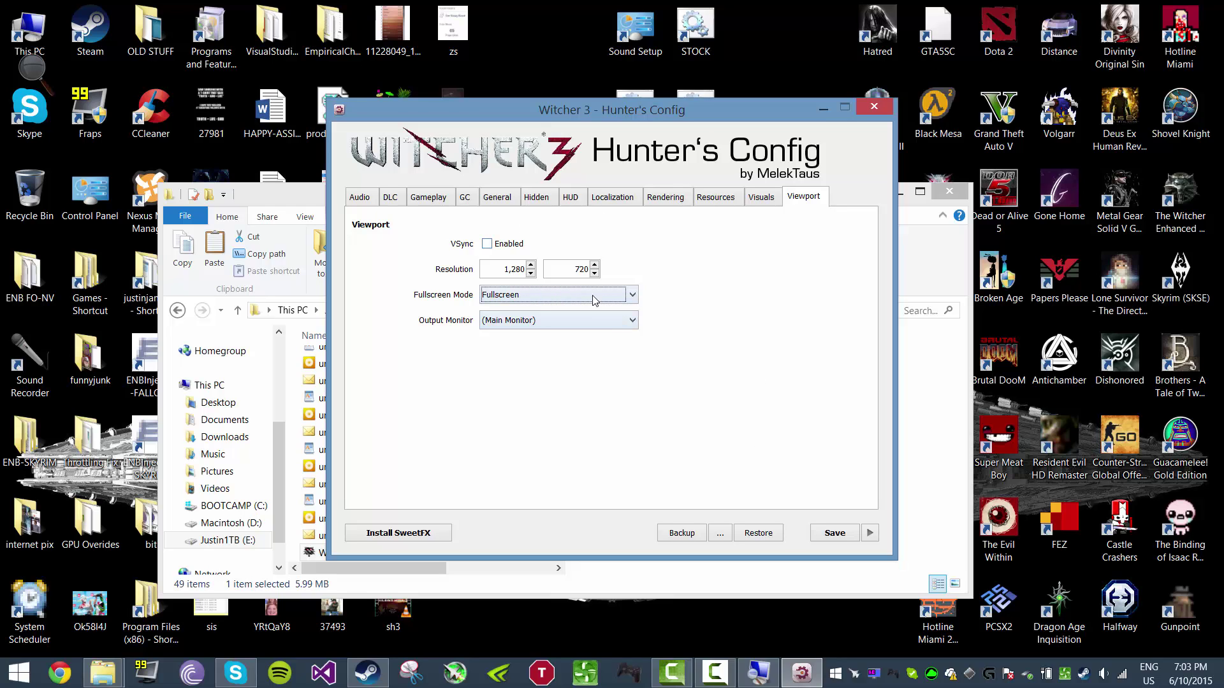
Return to the Rendering settings and view the Post Process options once more.
left_click(665, 197)
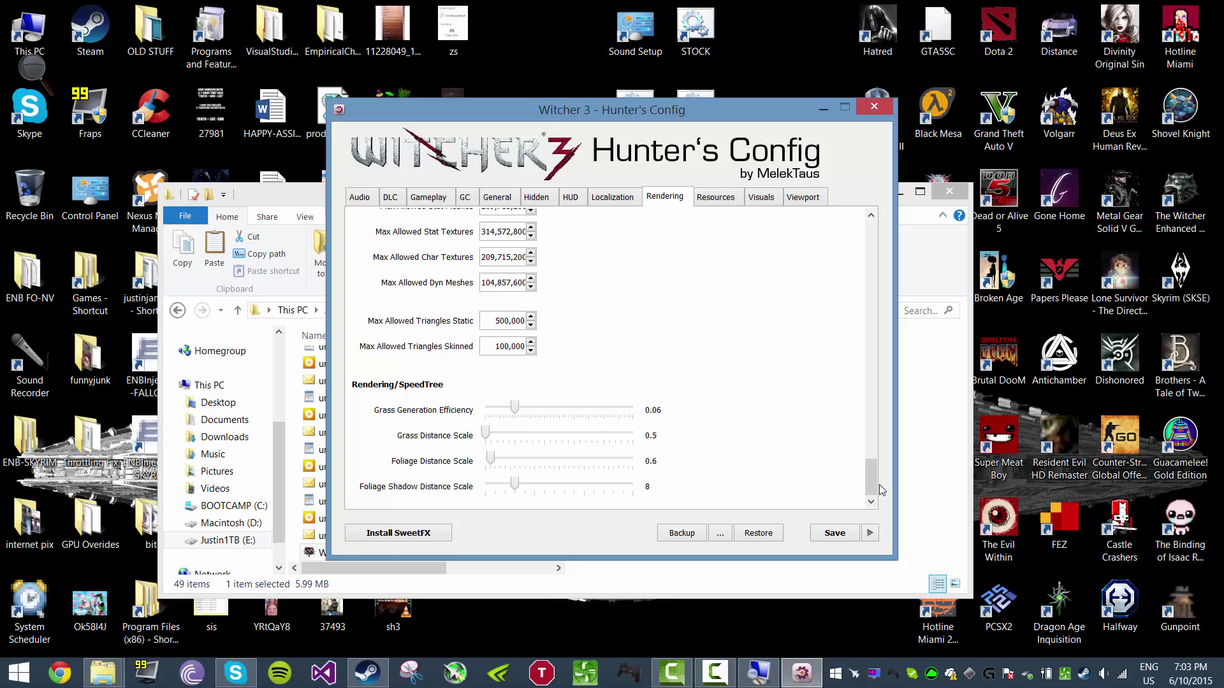
scroll(873, 446, "up", 1)
left_click_drag(874, 443, 873, 225)
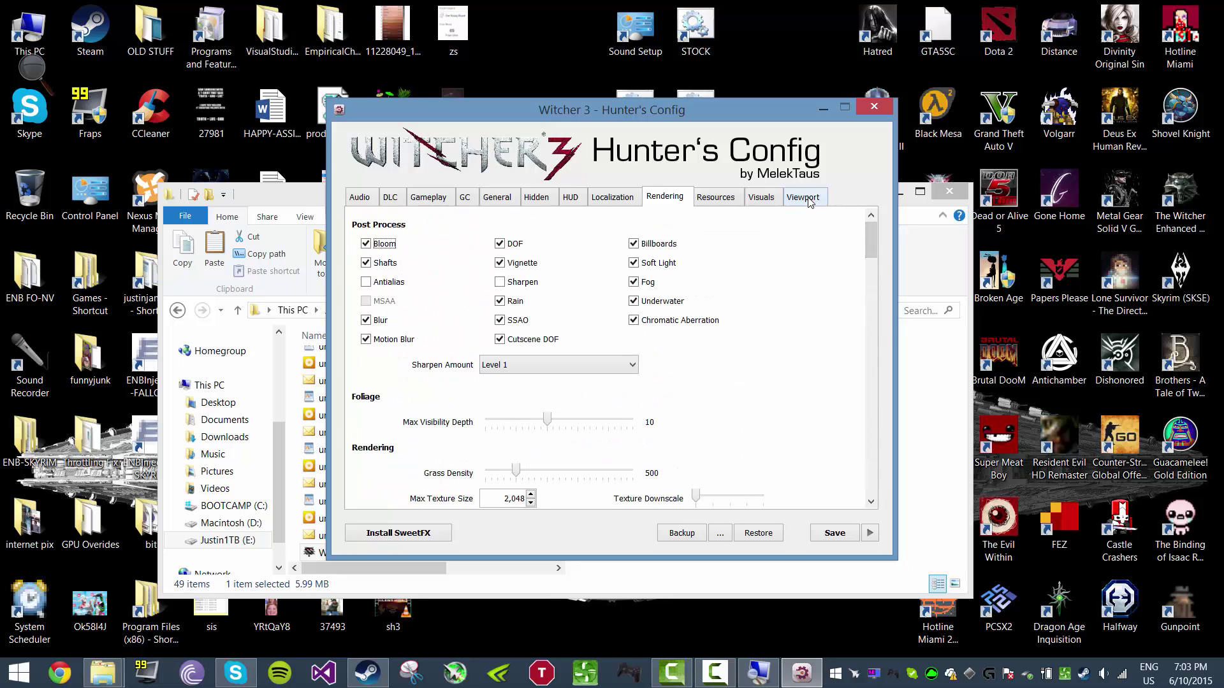
Save the configuration and quit Hunter's Config, saving on exit, and close the game folder window.
left_click(837, 536)
left_click(873, 107)
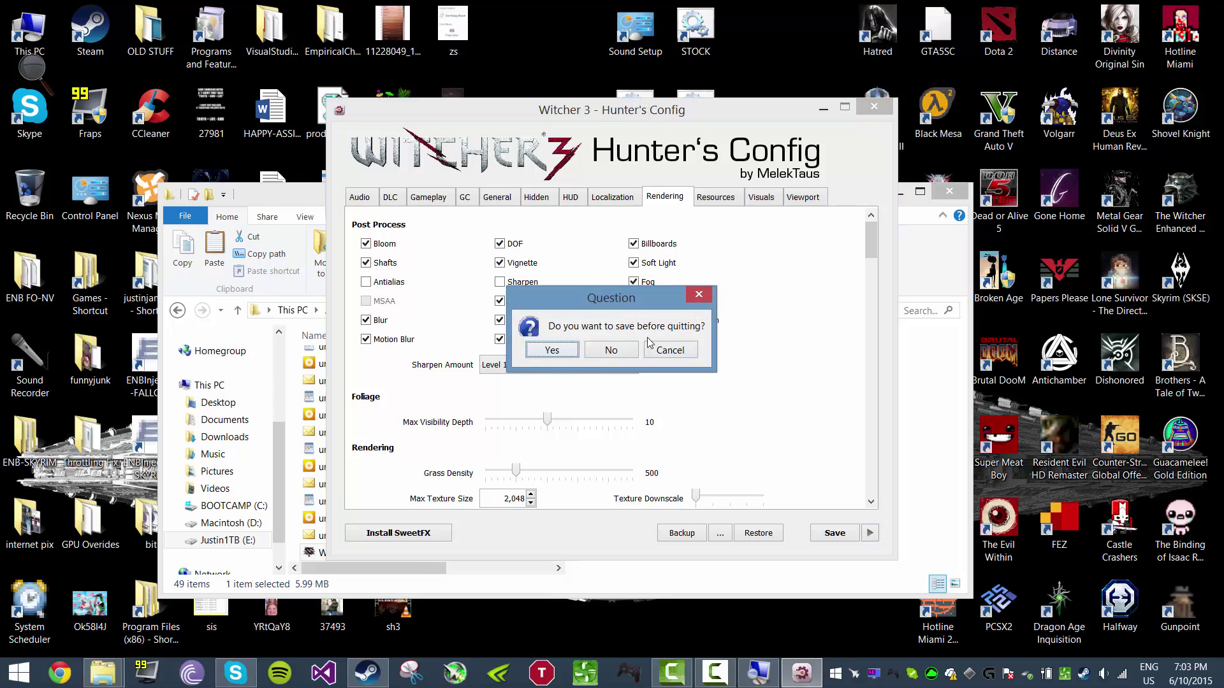
left_click(553, 350)
left_click(955, 194)
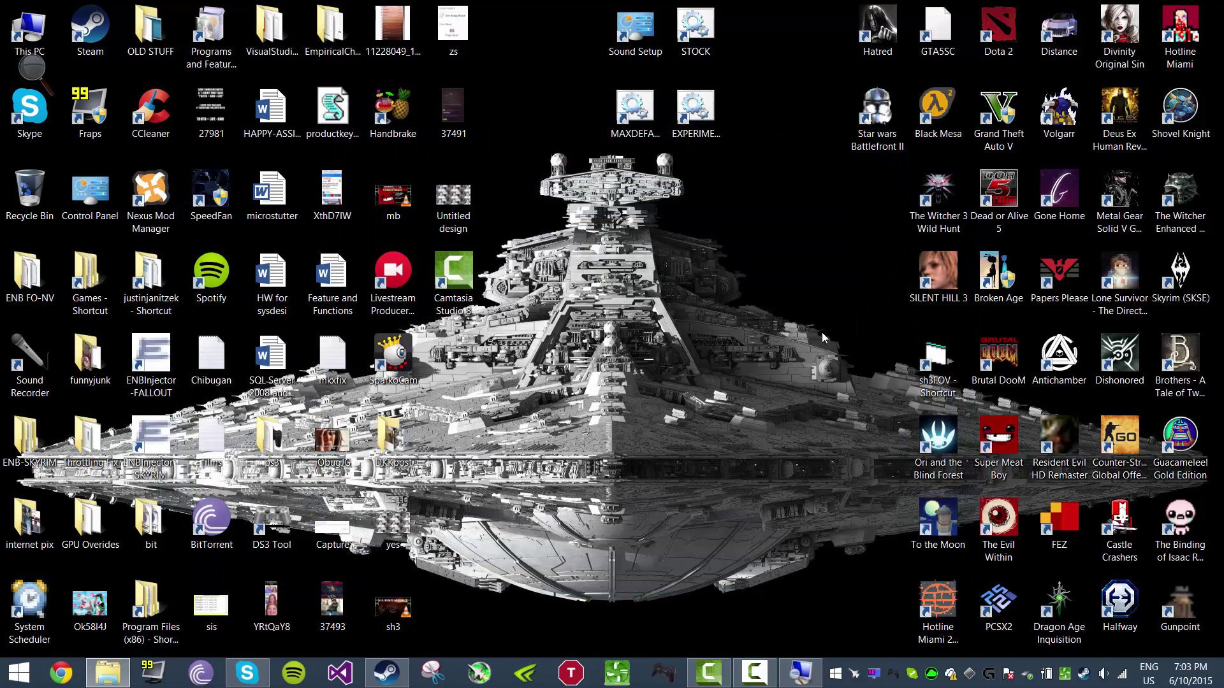